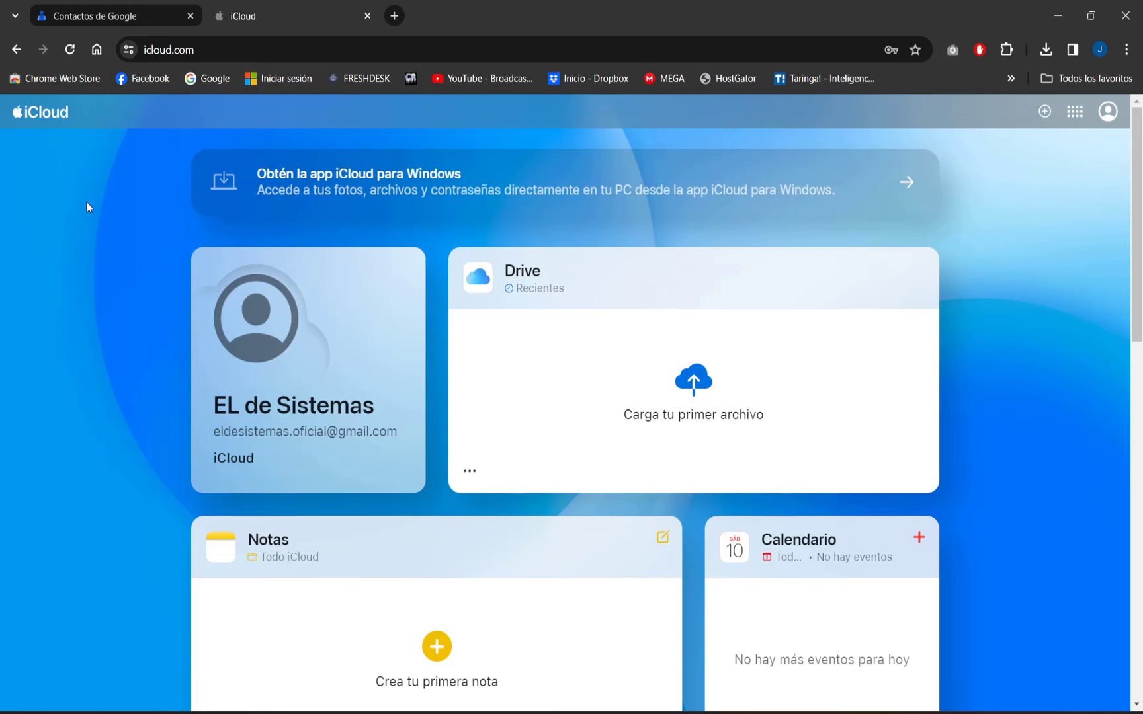
Open the iCloud Contactos app and select all six listed contacts
{"action": "scroll", "coordinate": [85, 185], "scroll_direction": "down", "scroll_amount": 7}
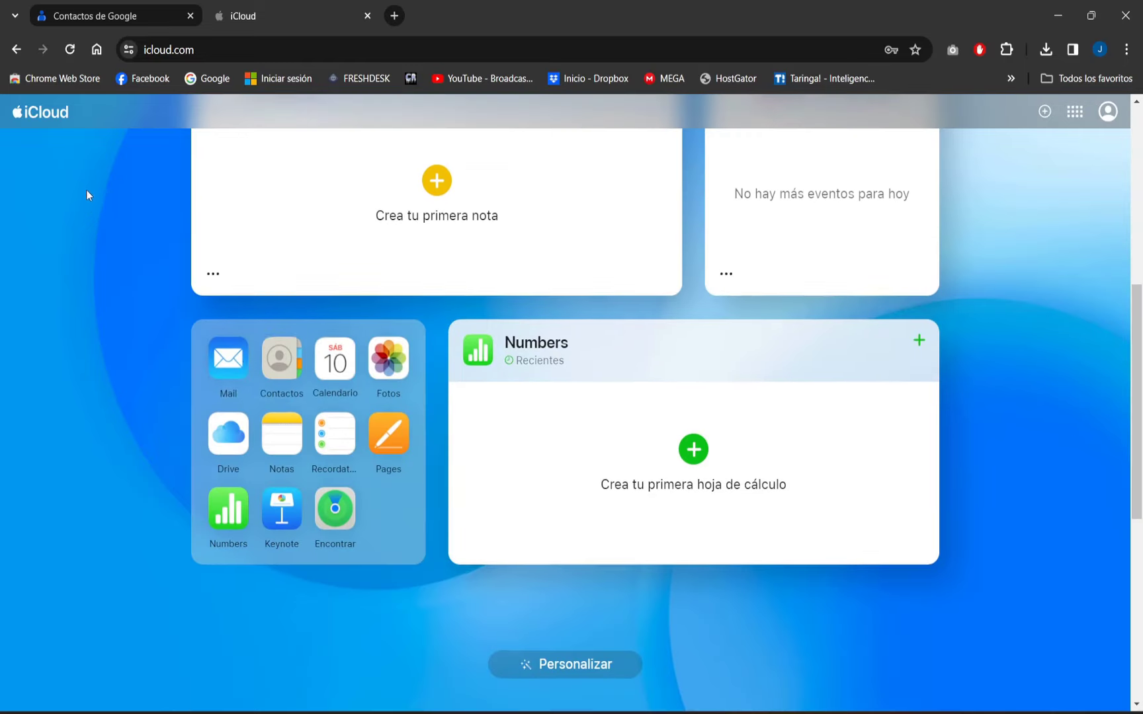
{"action": "left_click", "coordinate": [283, 355]}
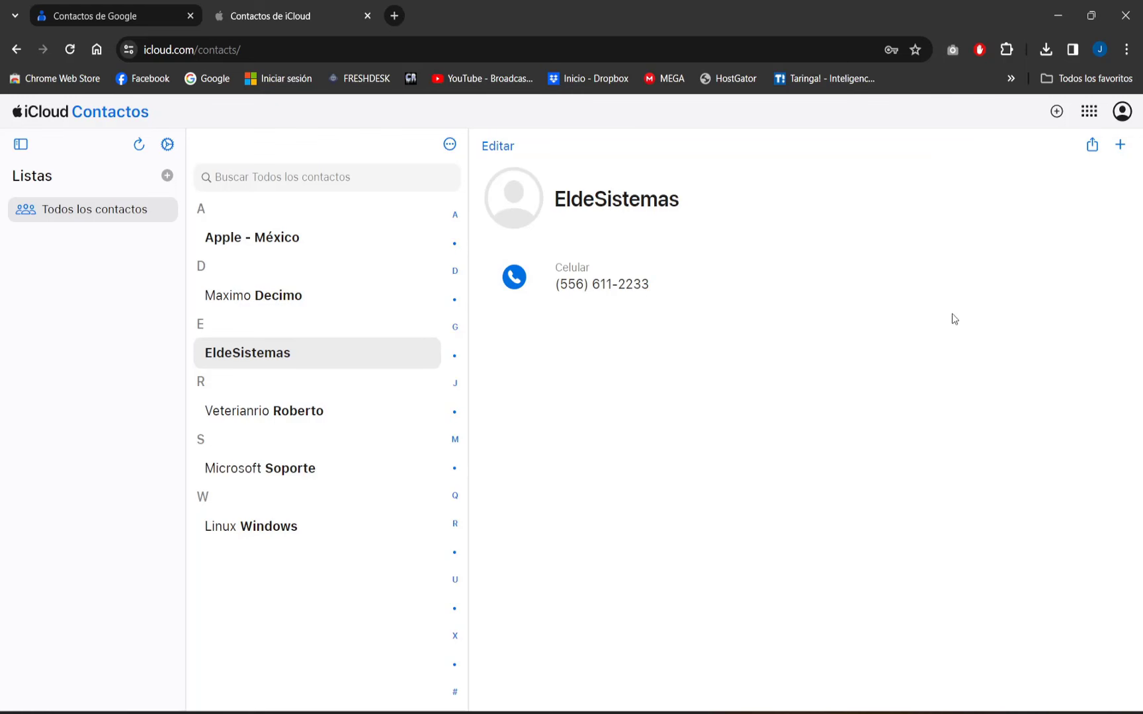
{"action": "left_click", "coordinate": [450, 147]}
{"action": "left_click", "coordinate": [461, 171]}
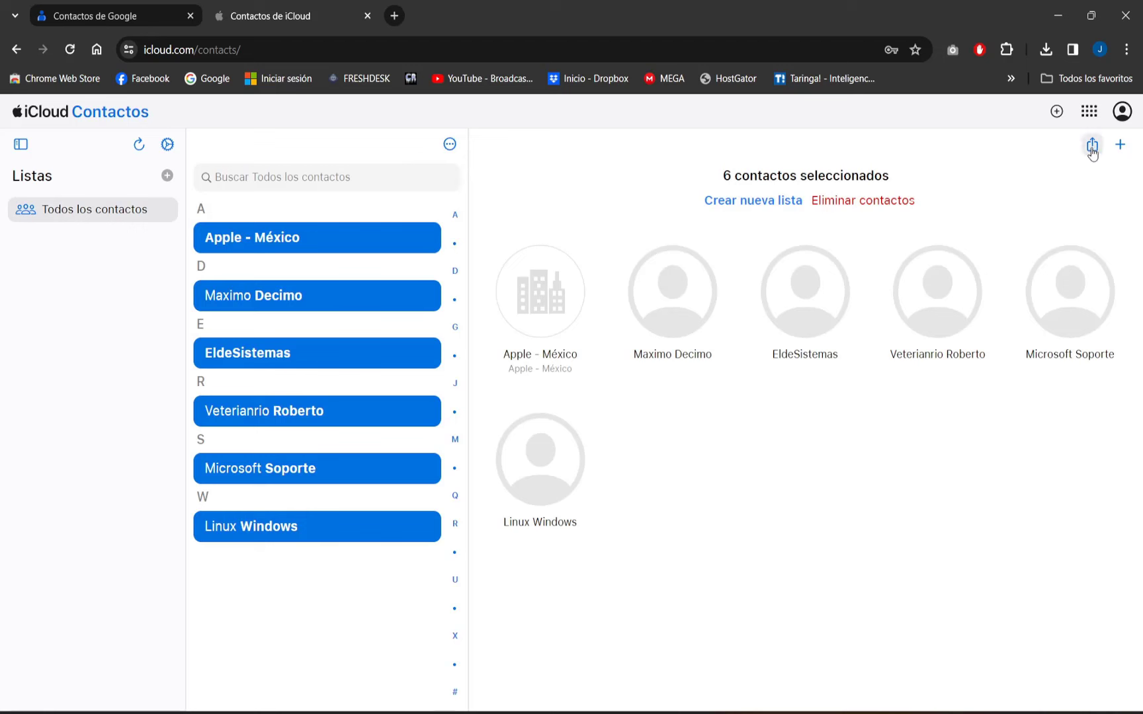
Export the six selected contacts as 'vCards de iCloud' in PRUEBAS, replacing the older file
{"action": "left_click", "coordinate": [1092, 147]}
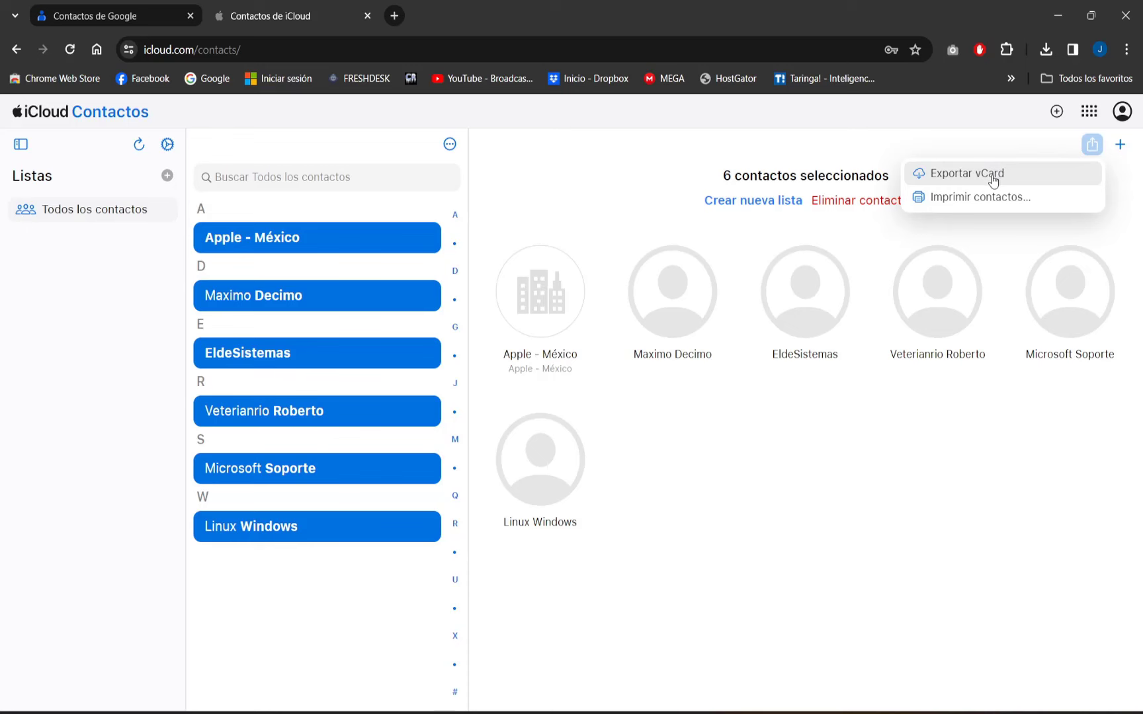
{"action": "left_click", "coordinate": [967, 173]}
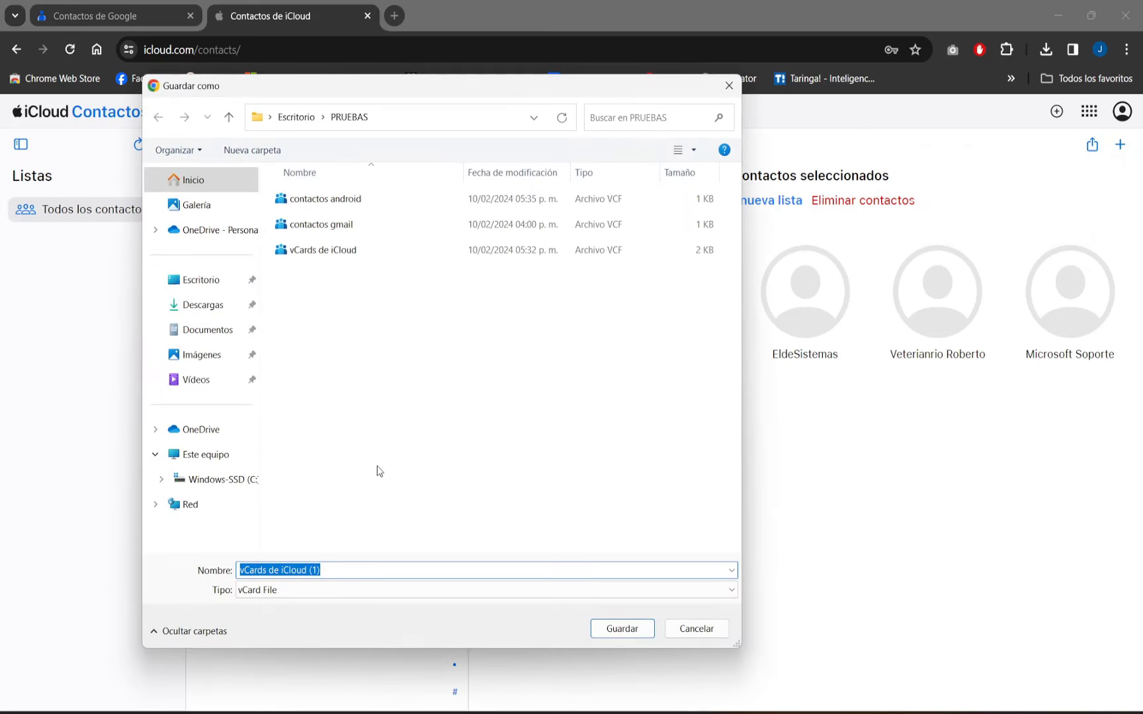
{"action": "left_click", "coordinate": [330, 255]}
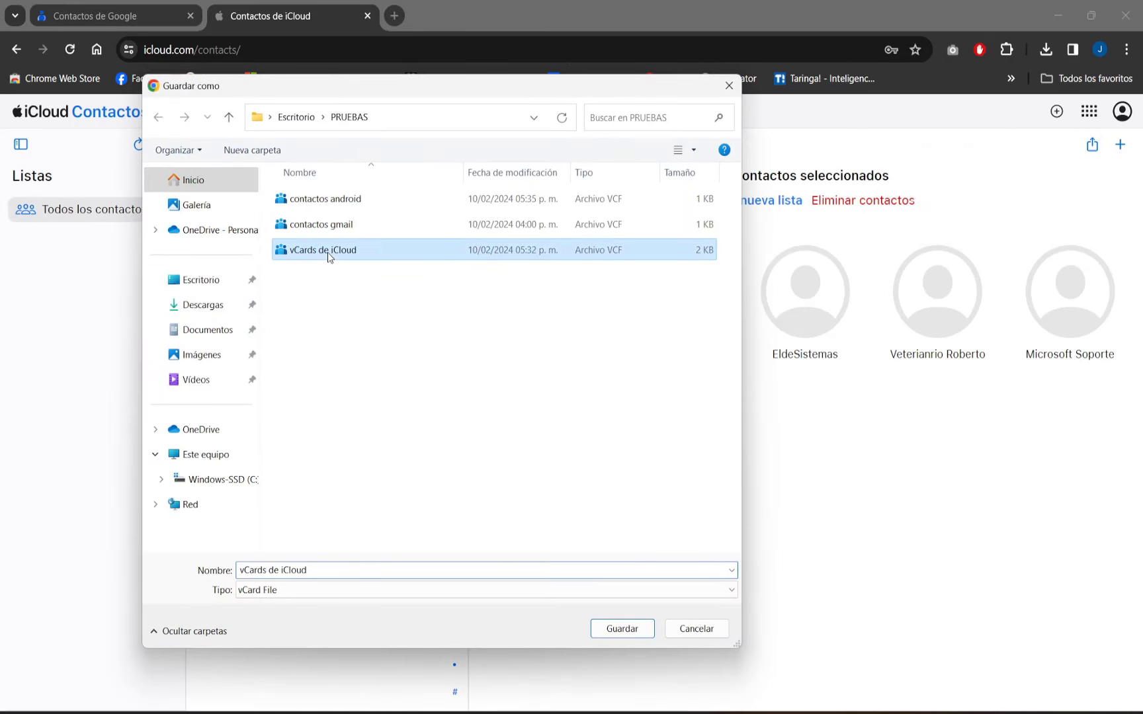
{"action": "left_click", "coordinate": [324, 569]}
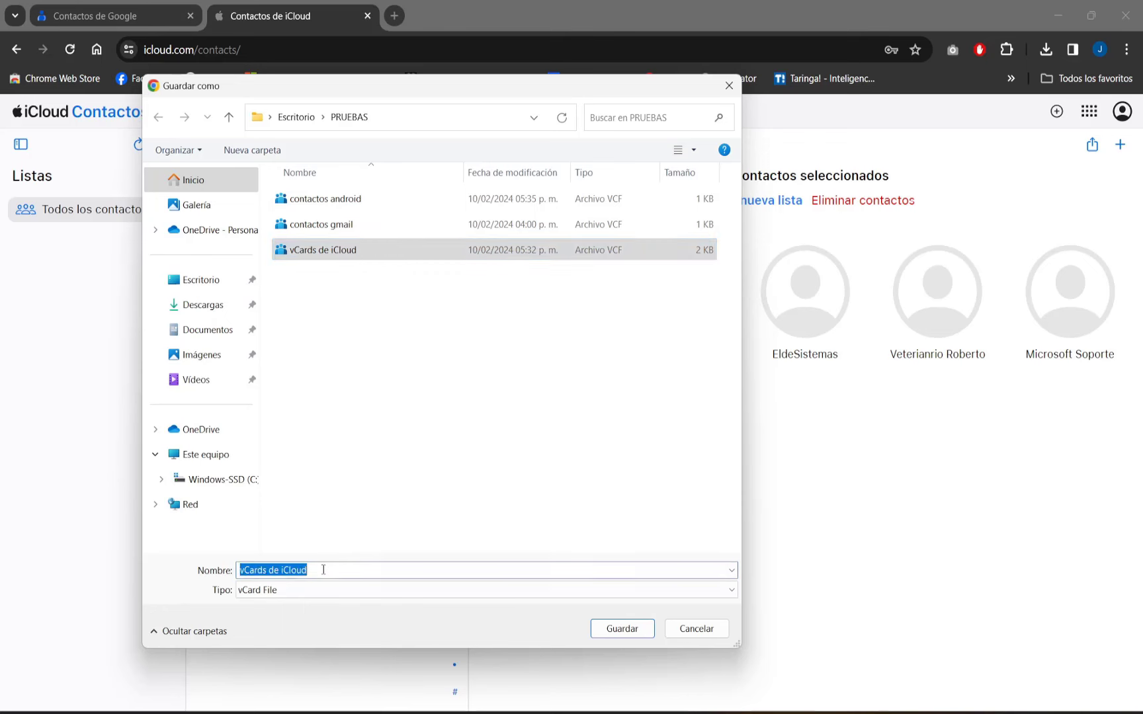
{"action": "left_click", "coordinate": [635, 629]}
{"action": "left_click", "coordinate": [614, 369]}
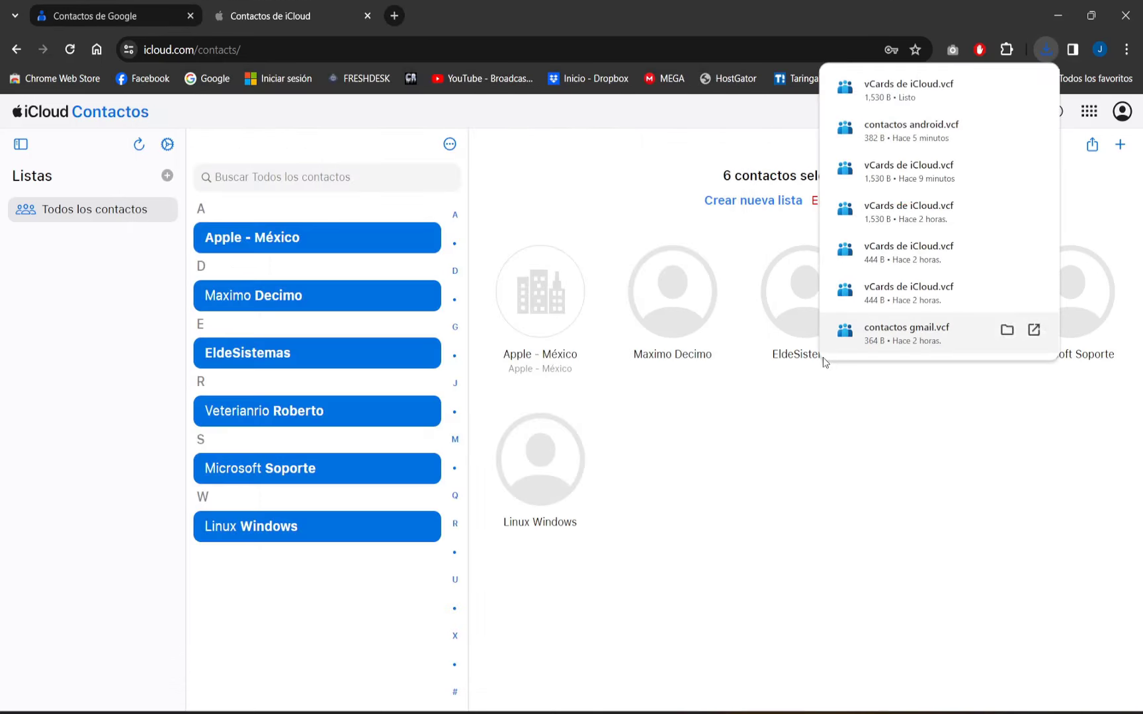
{"action": "left_click", "coordinate": [922, 441]}
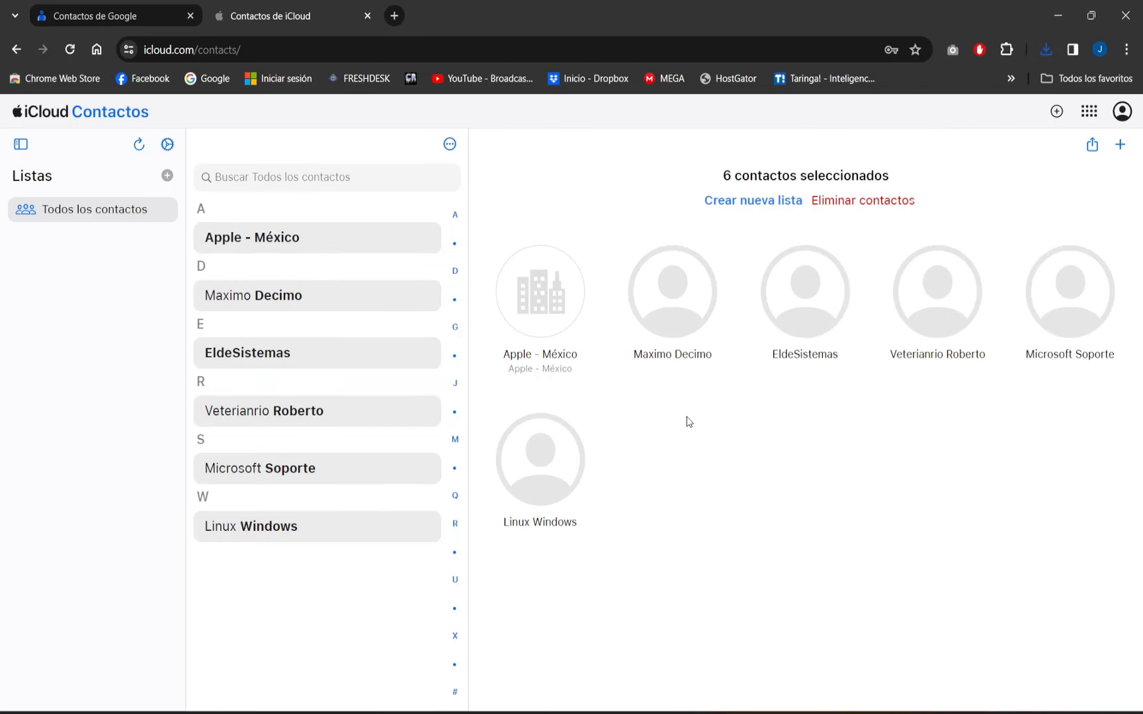
Open Contactos from Google Apps in a new tab and close the old Contactos de Google tab
{"action": "left_click", "coordinate": [106, 16]}
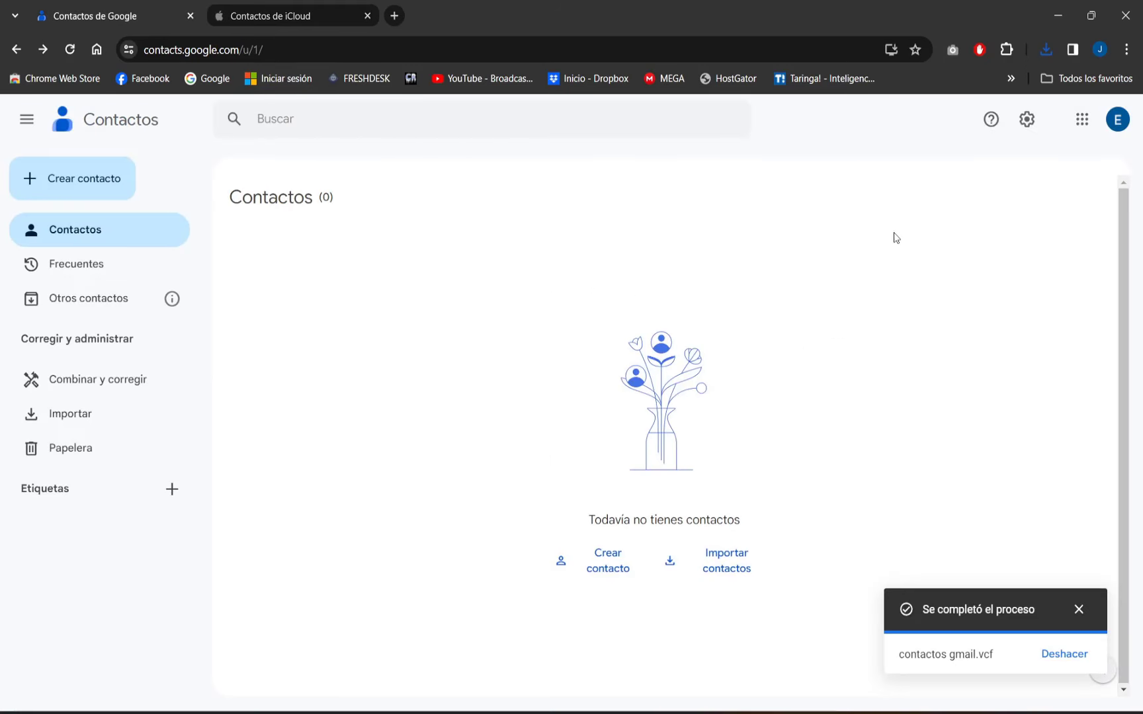
{"action": "left_click", "coordinate": [1083, 121]}
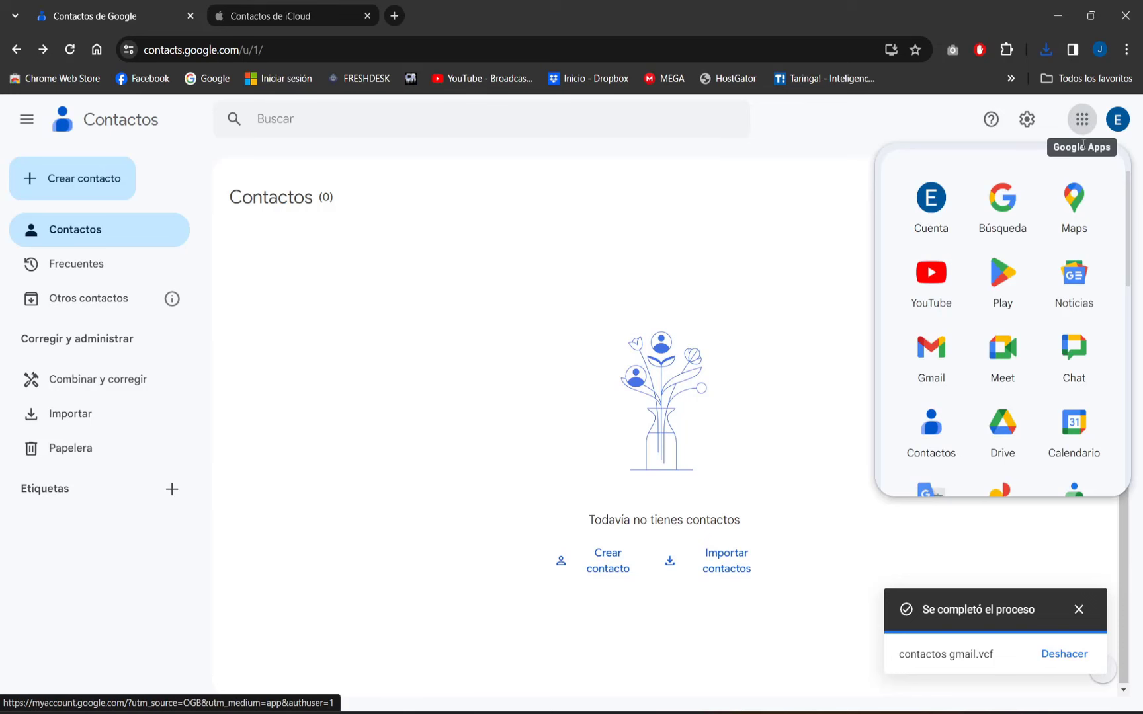
{"action": "left_click", "coordinate": [931, 430]}
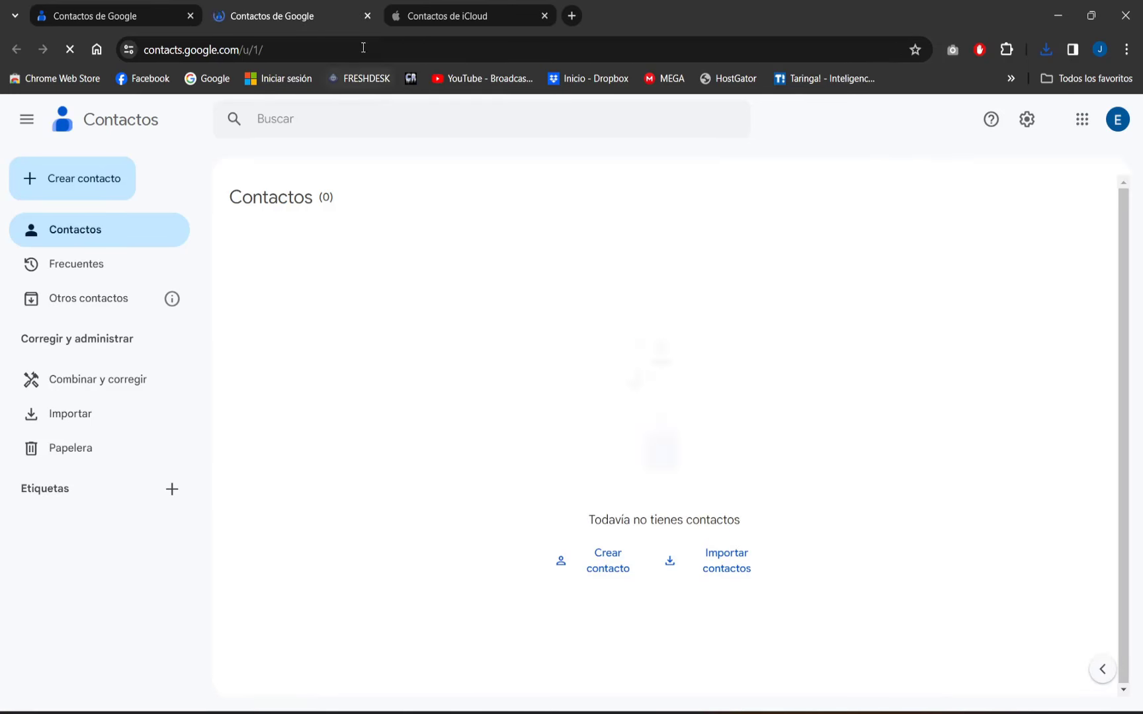
{"action": "left_click", "coordinate": [190, 15]}
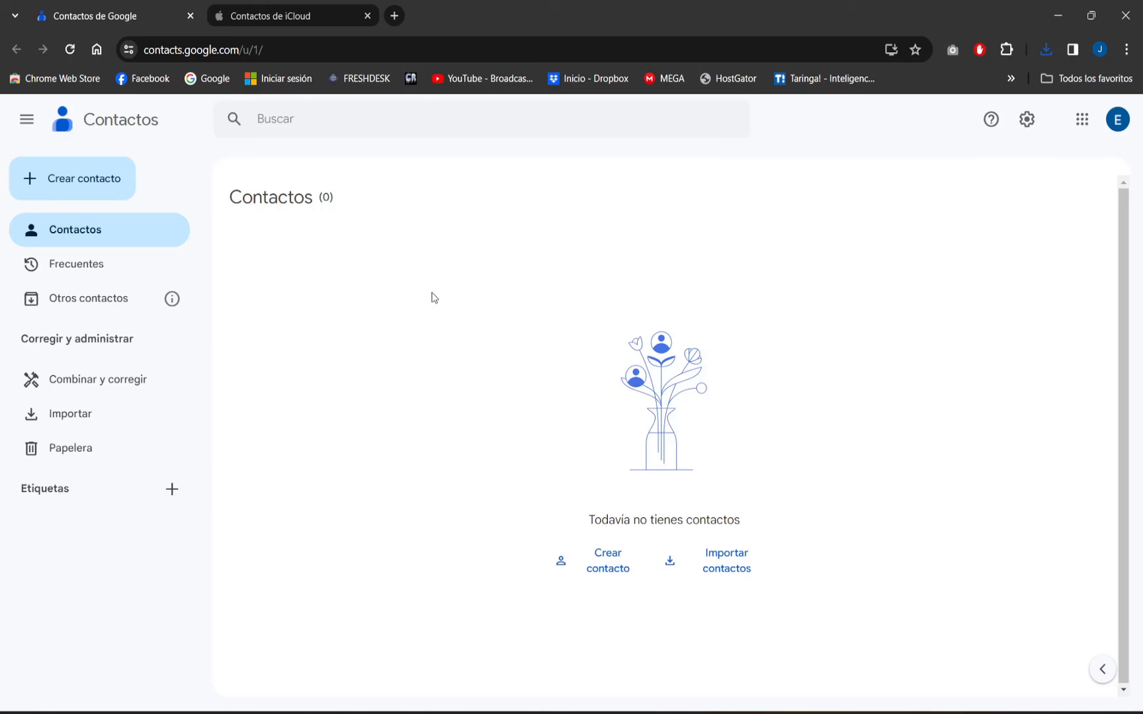
Import 'vCards de iCloud.vcf' into Google Contacts, creating the 'Se importó el 10/2' label
{"action": "left_click", "coordinate": [85, 424]}
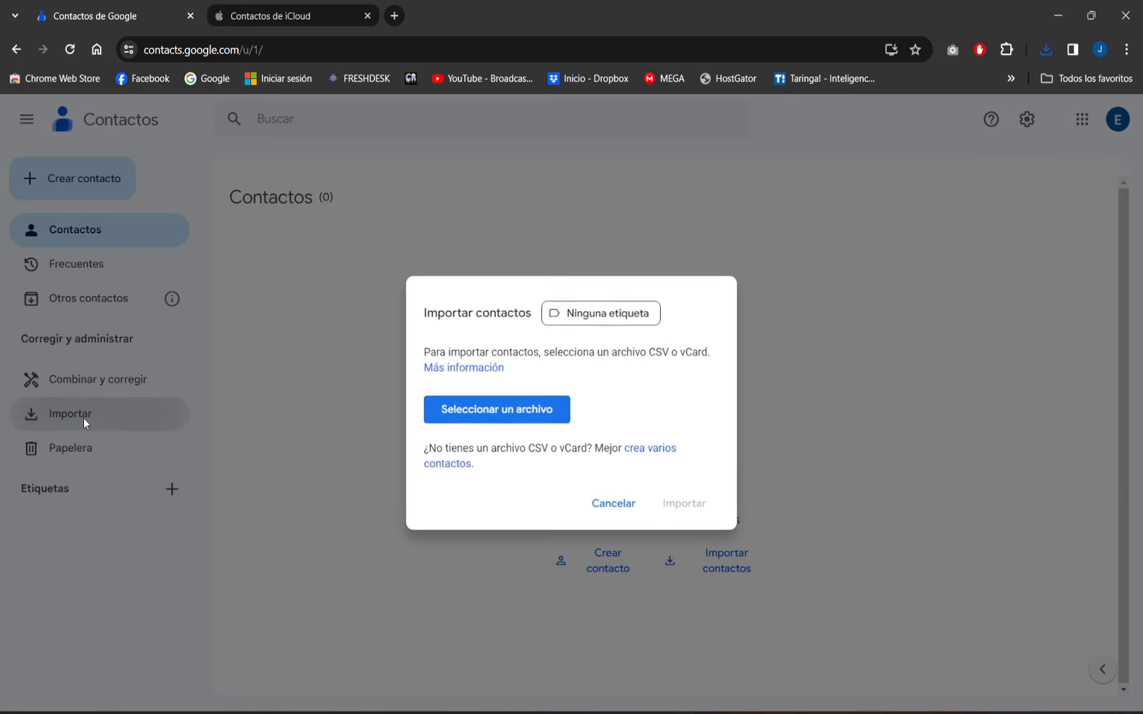
{"action": "left_click", "coordinate": [488, 421]}
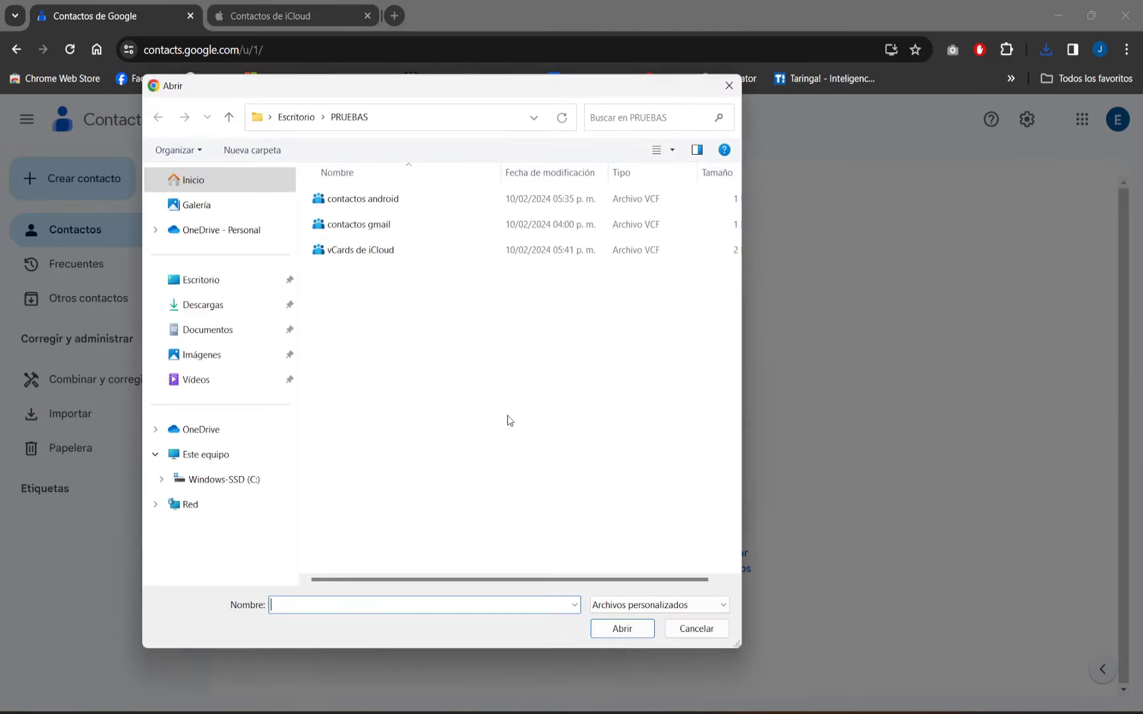
{"action": "left_click", "coordinate": [387, 259]}
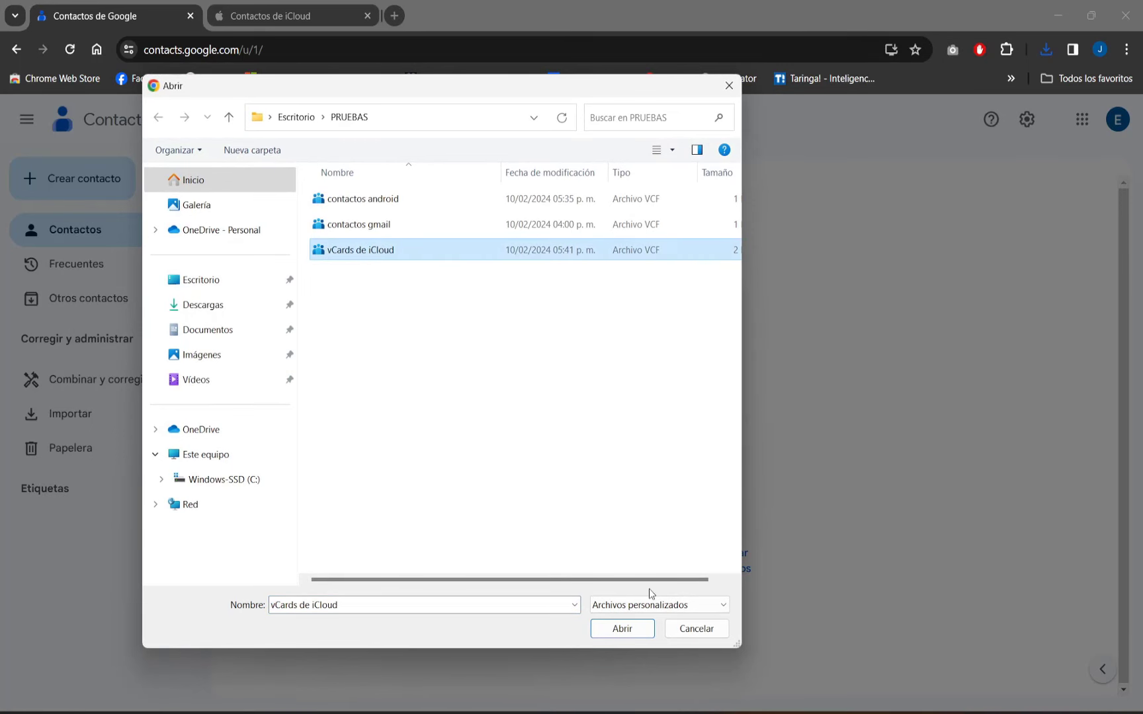
{"action": "left_click", "coordinate": [628, 629]}
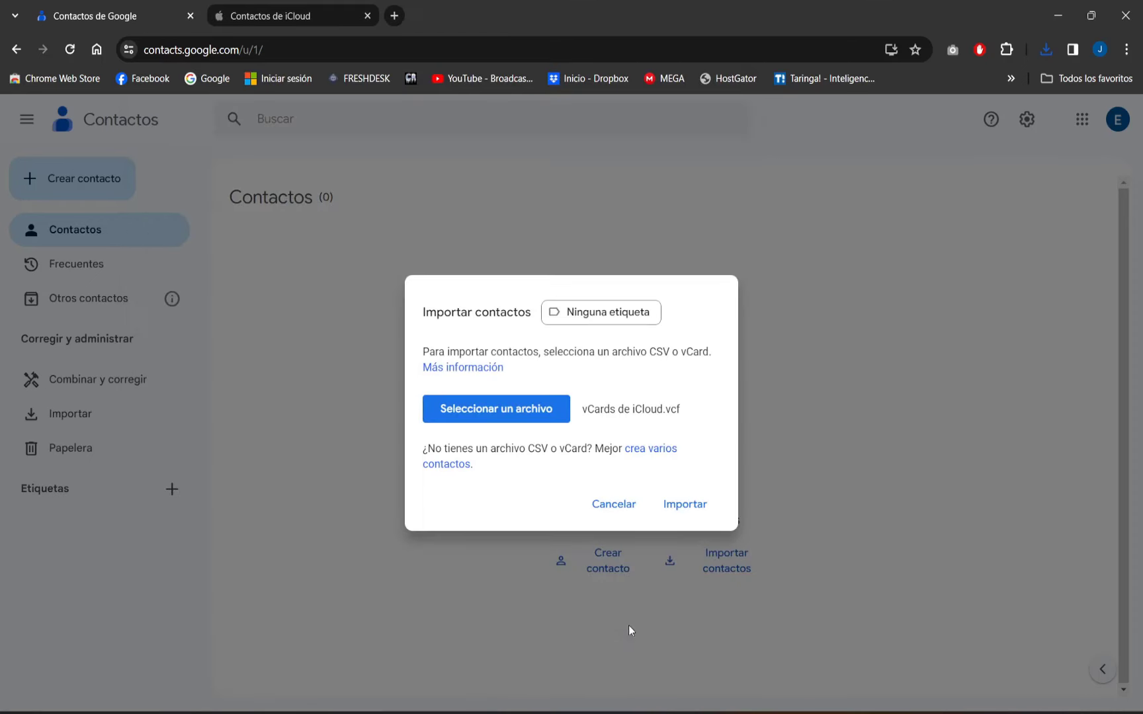
{"action": "left_click", "coordinate": [684, 504]}
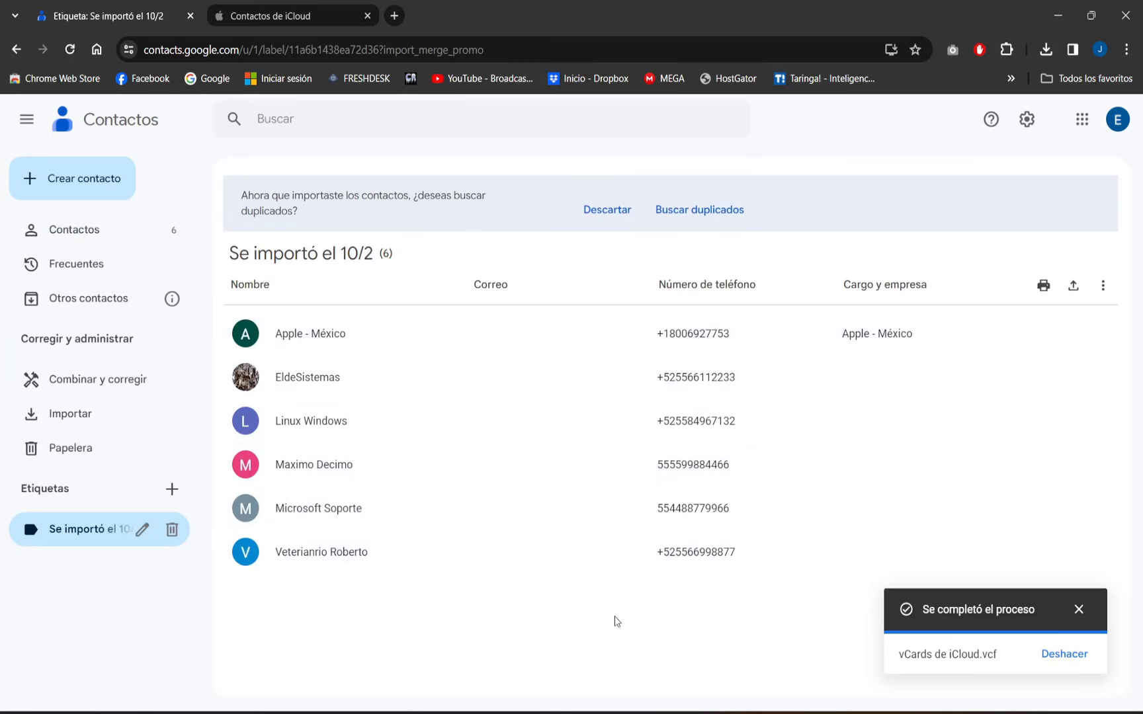
{"action": "left_click", "coordinate": [279, 18]}
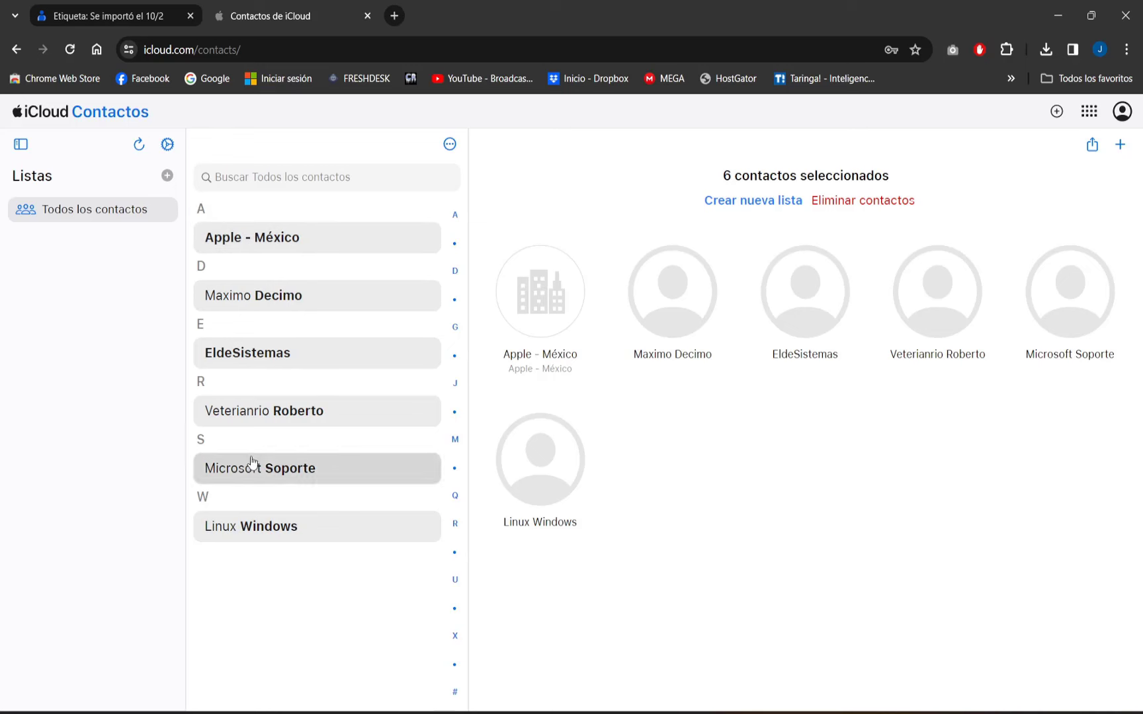
{"action": "left_click", "coordinate": [146, 14]}
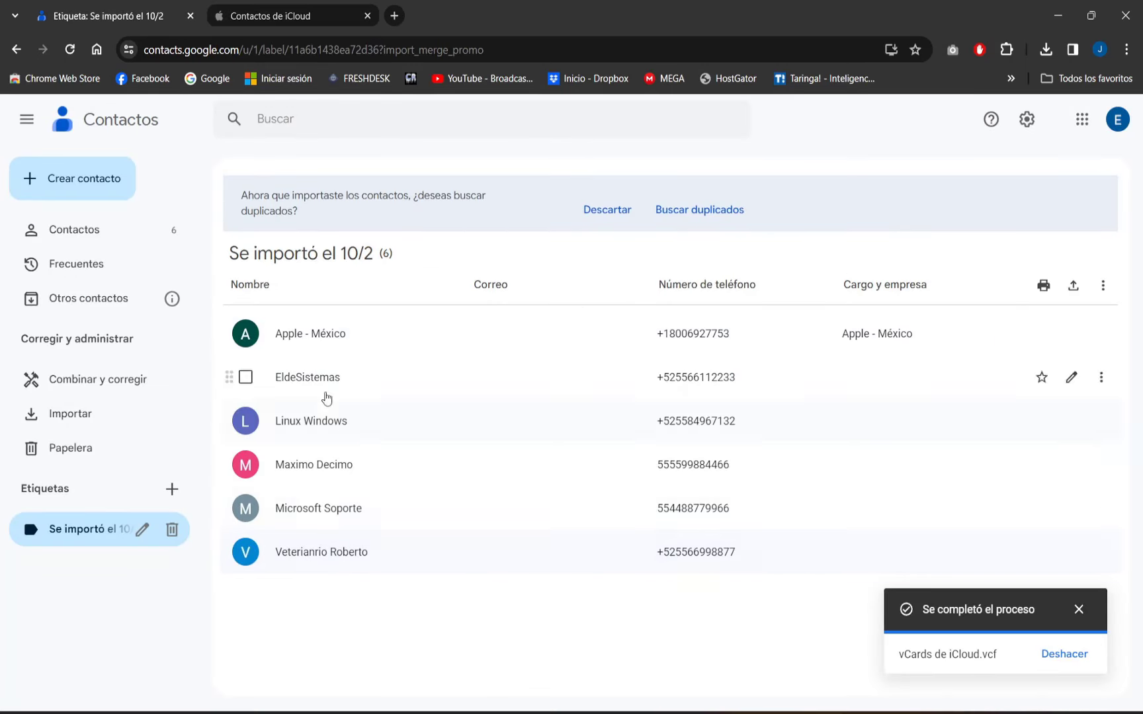
{"action": "left_click", "coordinate": [295, 21]}
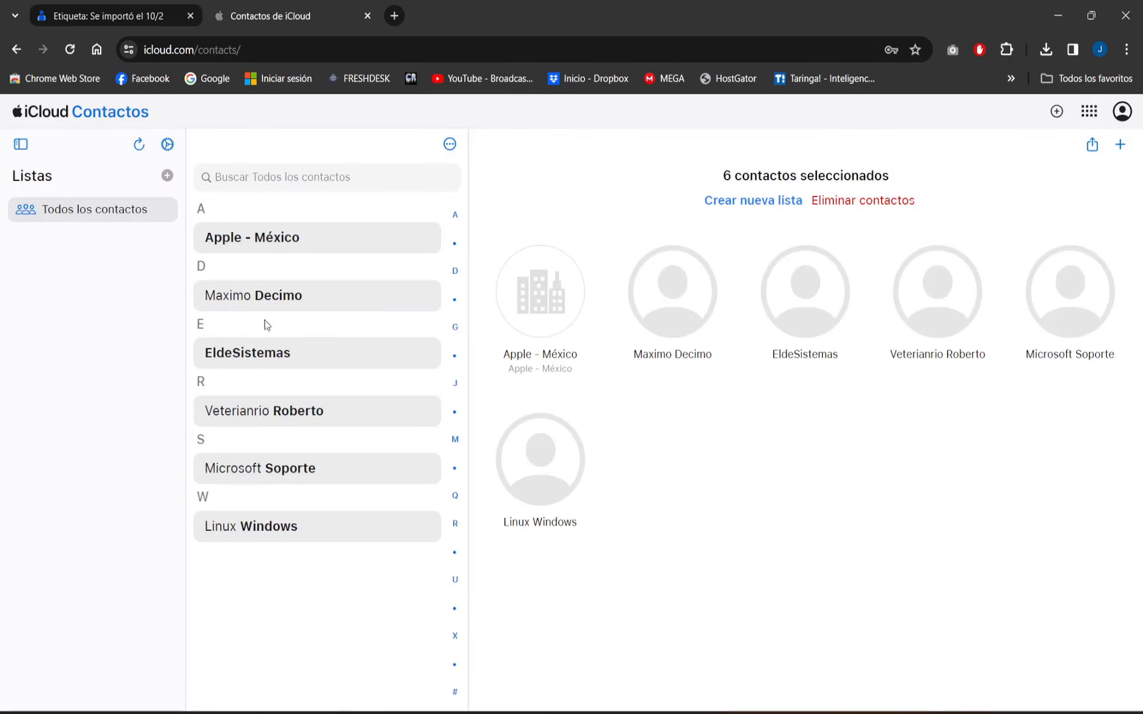
{"action": "left_click", "coordinate": [287, 369]}
{"action": "left_click", "coordinate": [109, 15]}
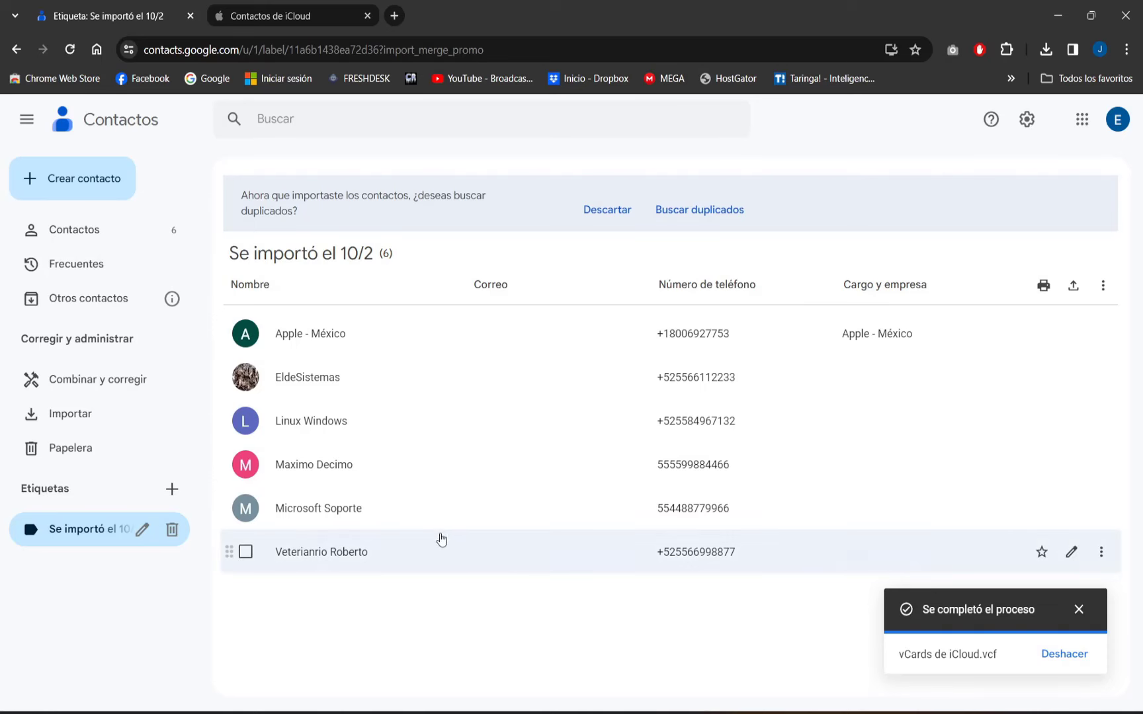
Delete the imported label together with its six iCloud contacts
{"action": "left_click", "coordinate": [172, 529]}
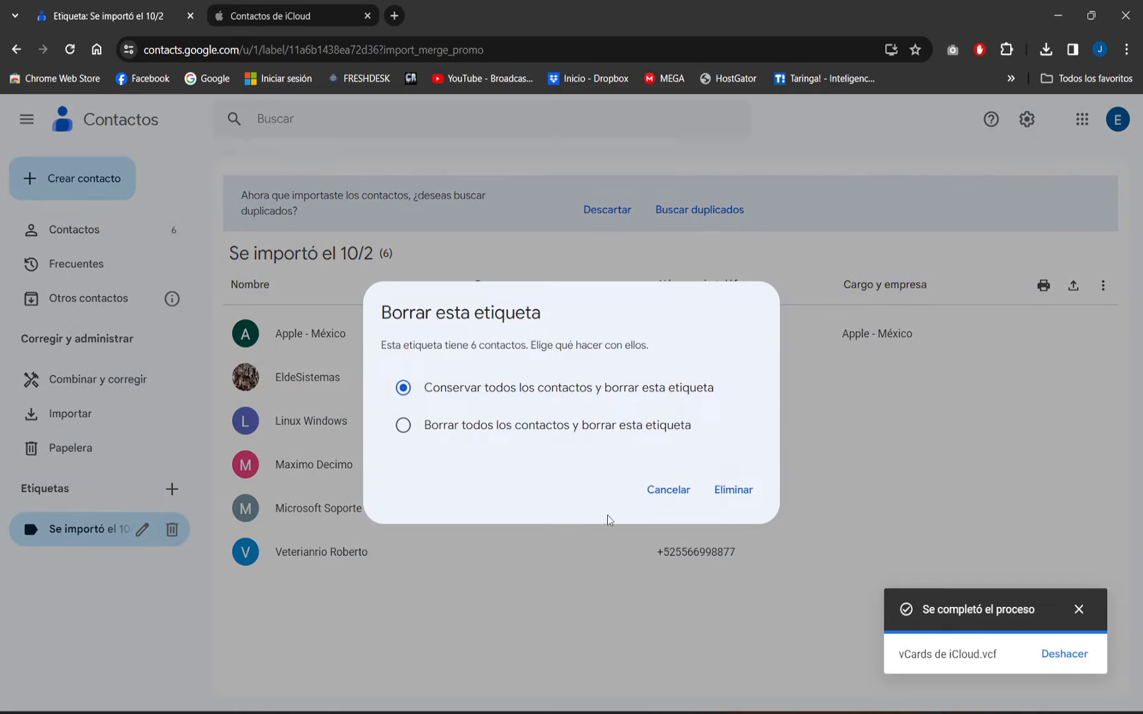
{"action": "left_click", "coordinate": [579, 435]}
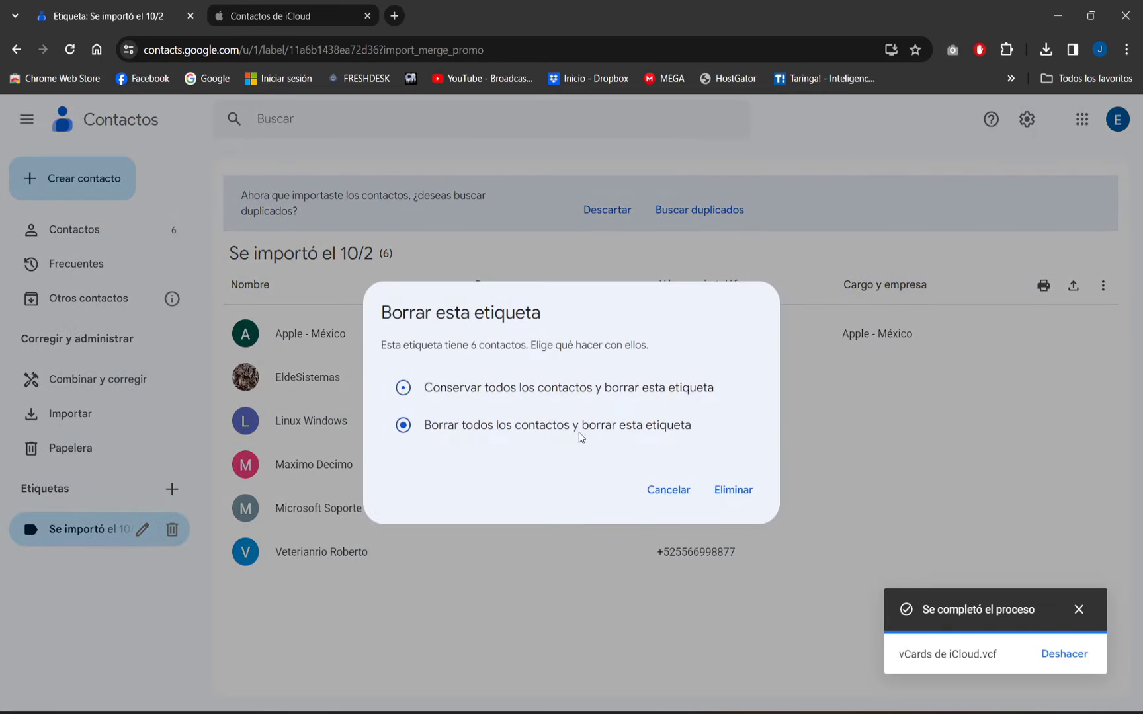
{"action": "left_click", "coordinate": [732, 492]}
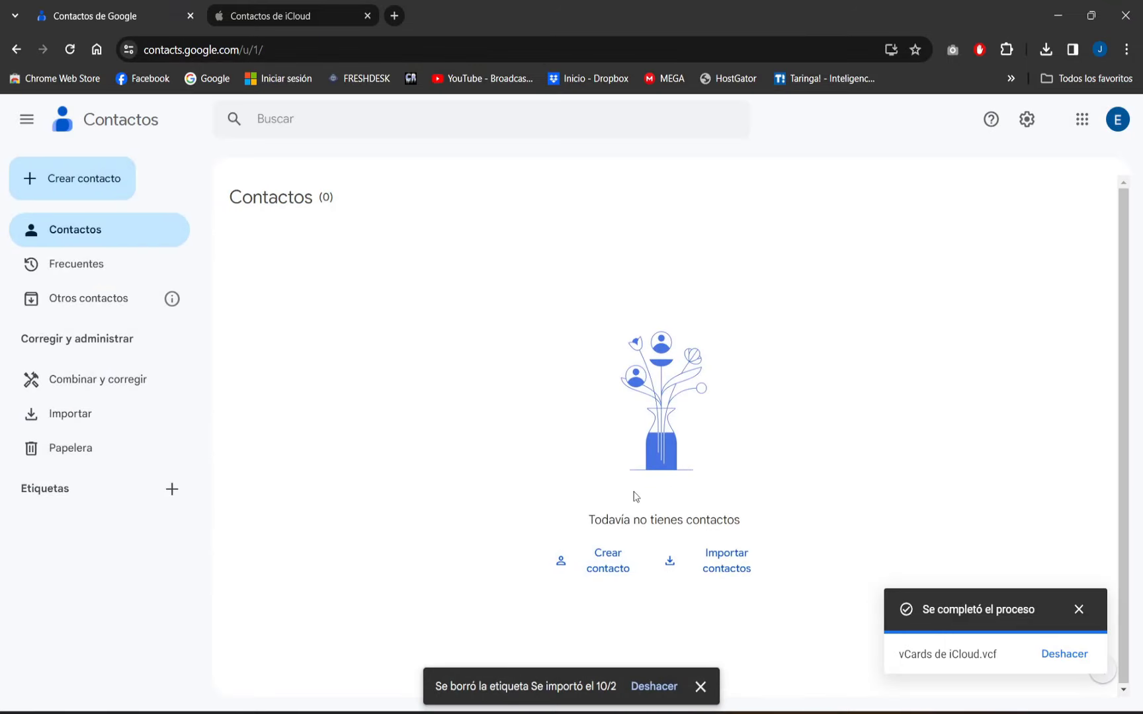
Import 'contactos android.vcf', adding its three contacts under a new 'Se importó el 10/2' label
{"action": "left_click", "coordinate": [721, 562]}
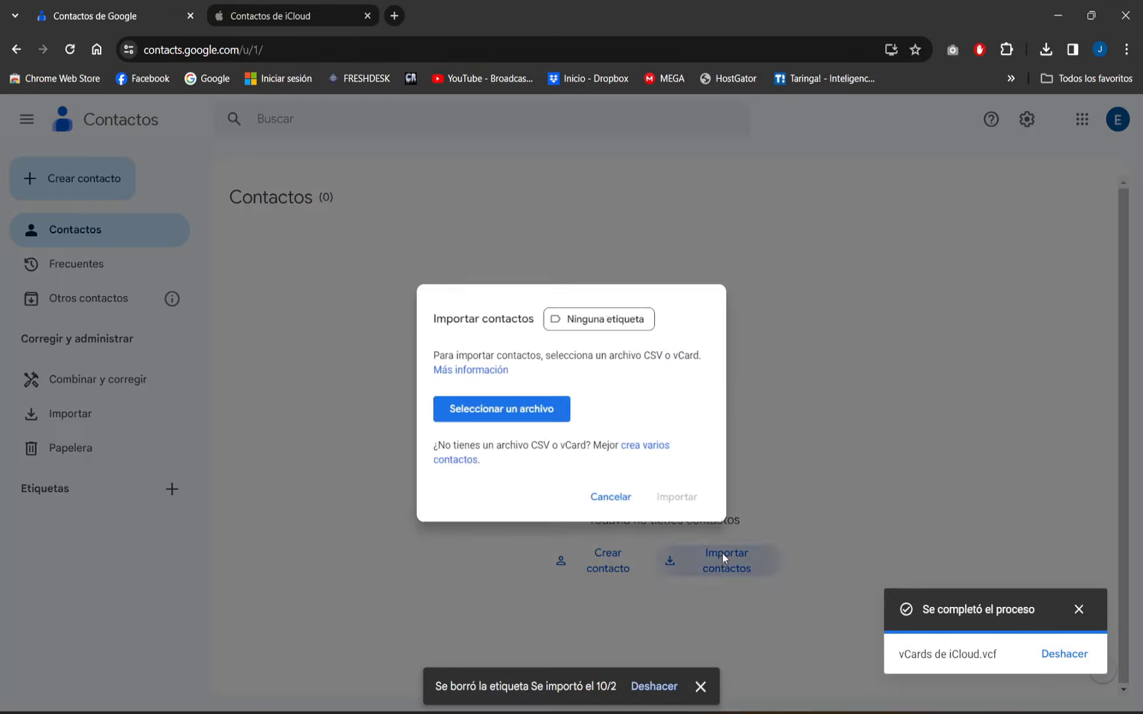
{"action": "left_click", "coordinate": [508, 413]}
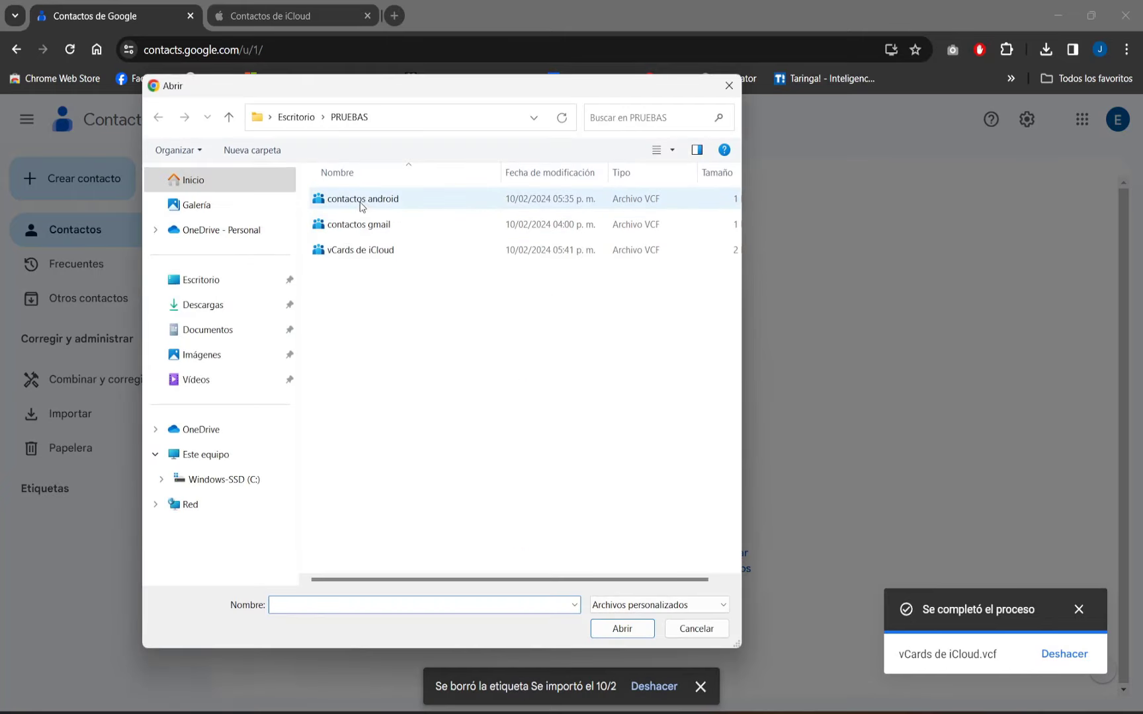
{"action": "left_click", "coordinate": [362, 200]}
{"action": "left_click", "coordinate": [620, 629]}
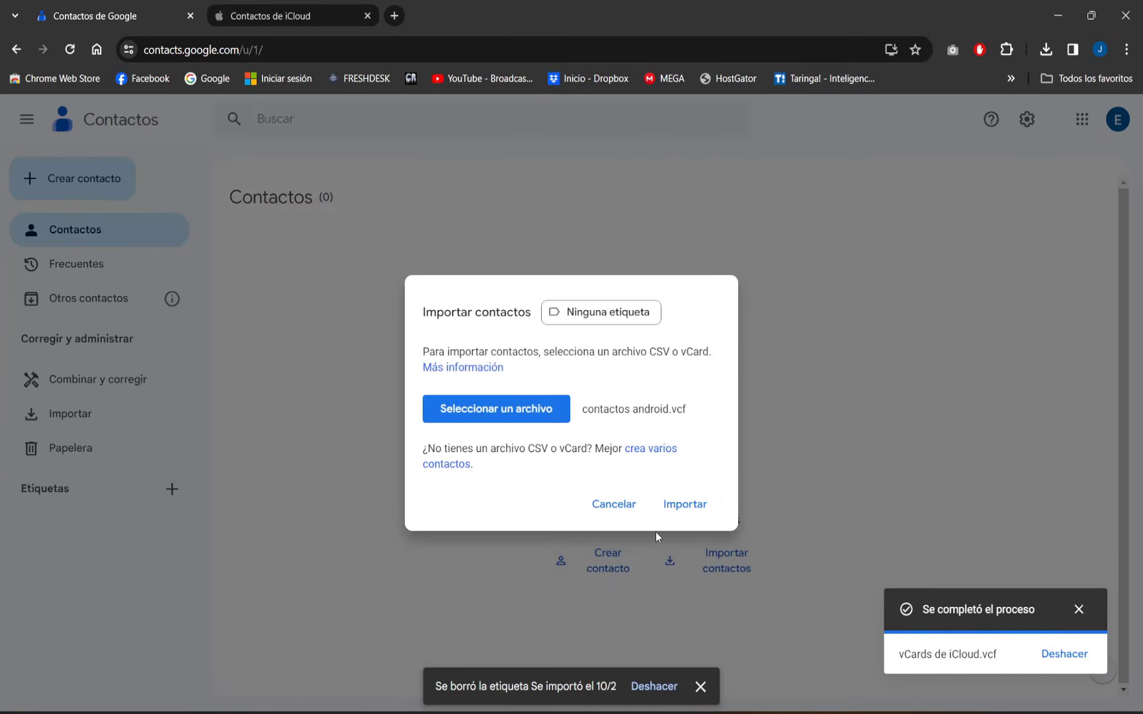
{"action": "left_click", "coordinate": [684, 503]}
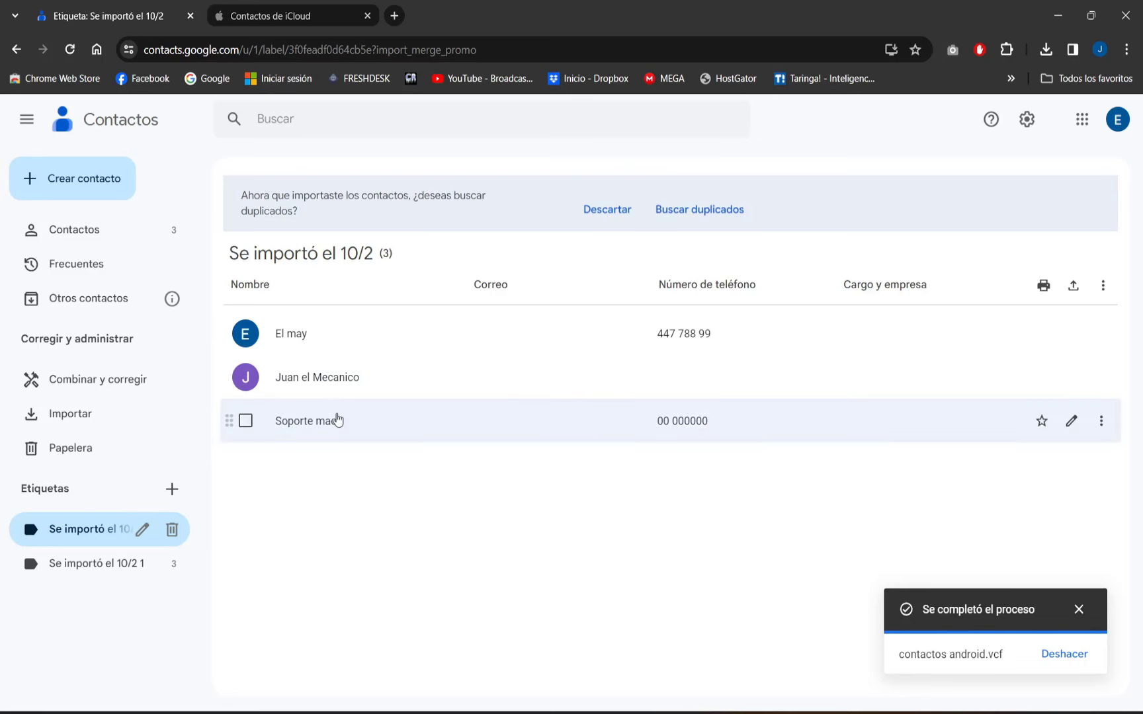
{"action": "left_click", "coordinate": [1080, 610]}
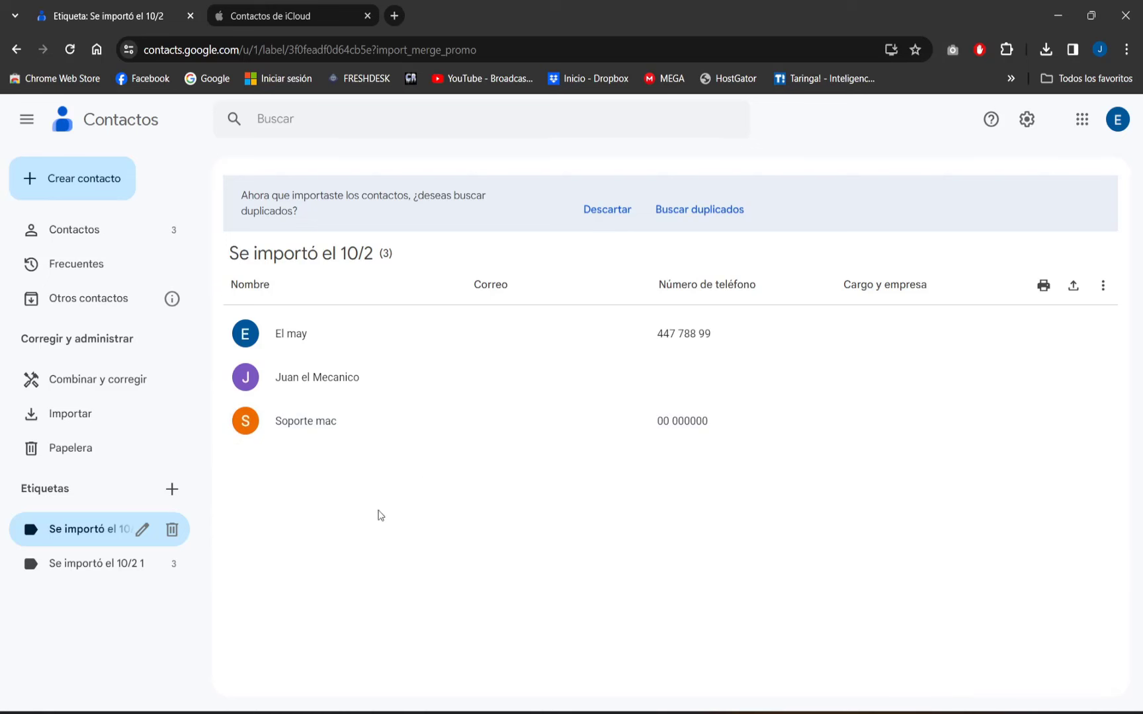
{"action": "left_click", "coordinate": [268, 15]}
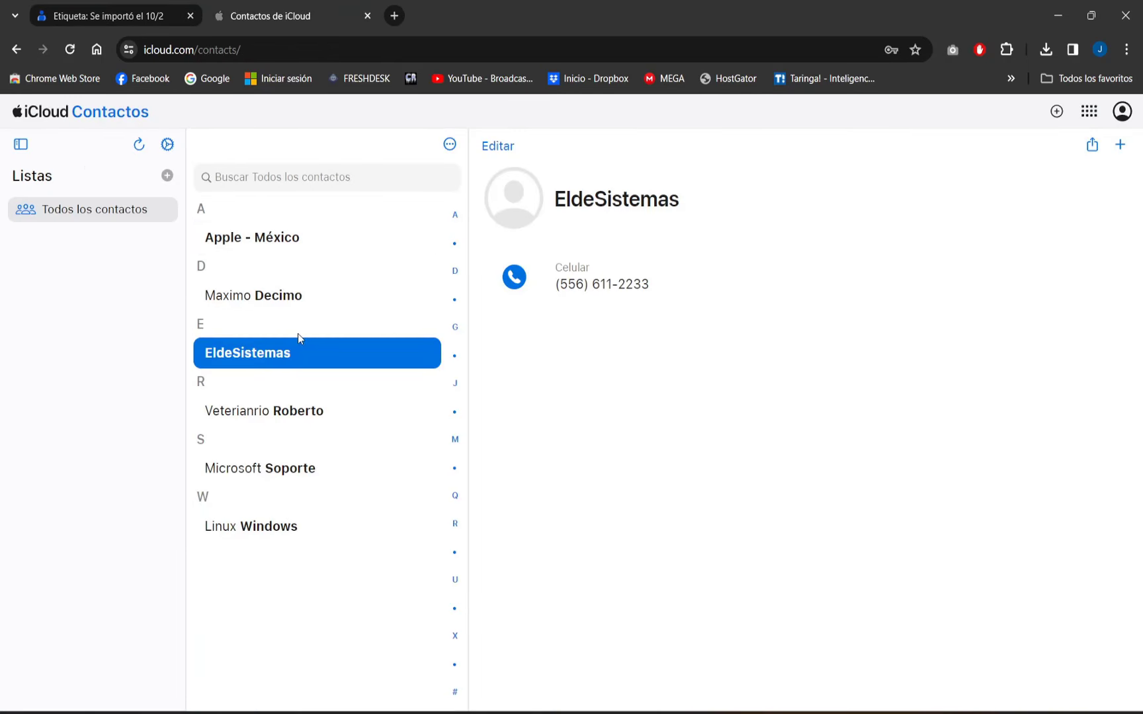
{"action": "left_click", "coordinate": [109, 17]}
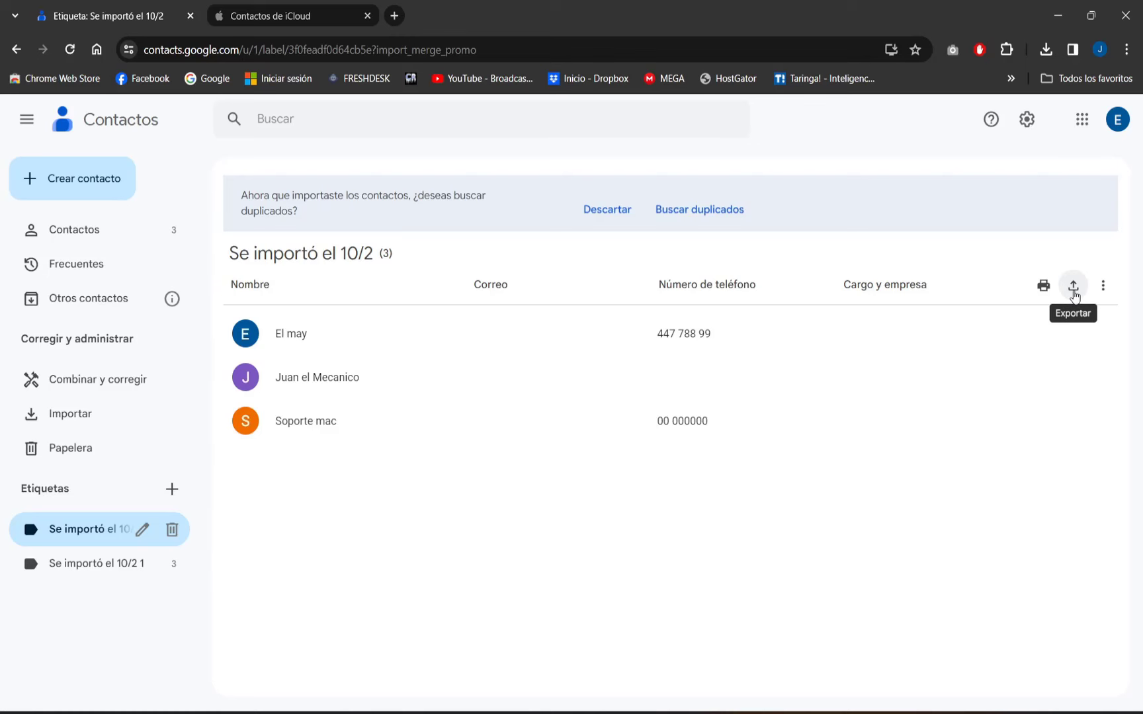
Export Contactos (3) as an iOS vCard, overwriting 'contactos android.vcf' in PRUEBAS
{"action": "left_click", "coordinate": [1073, 286]}
{"action": "left_click", "coordinate": [651, 325]}
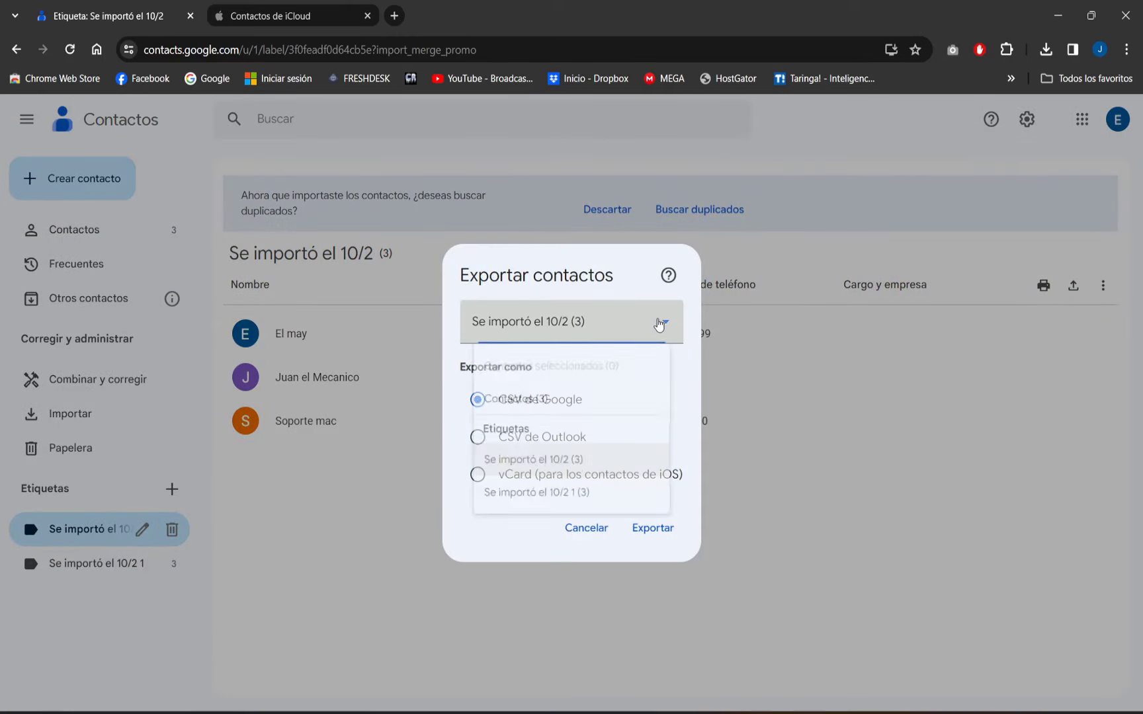
{"action": "left_click", "coordinate": [570, 410]}
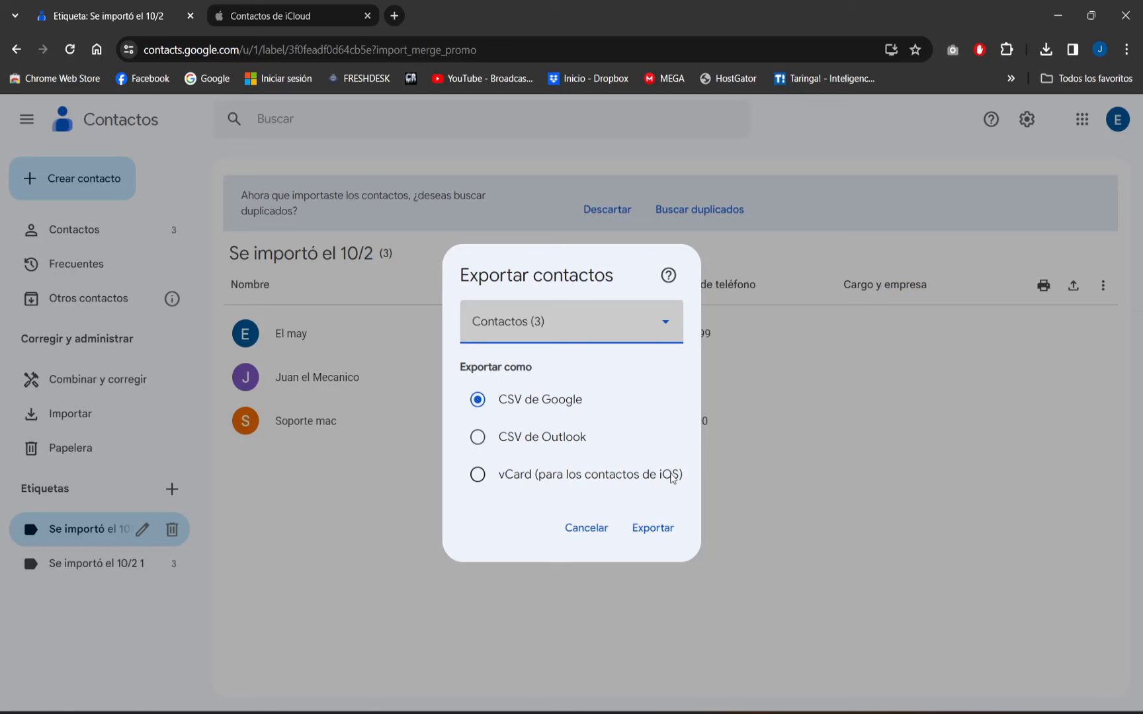
{"action": "left_click", "coordinate": [482, 474]}
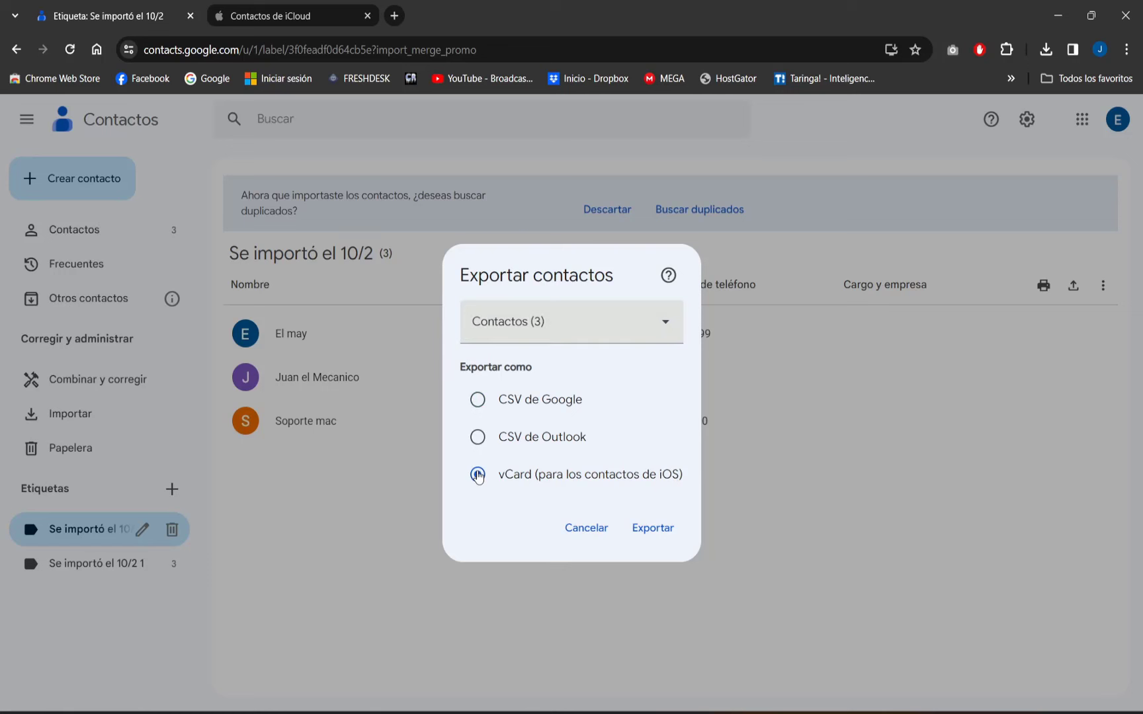
{"action": "left_click", "coordinate": [656, 536]}
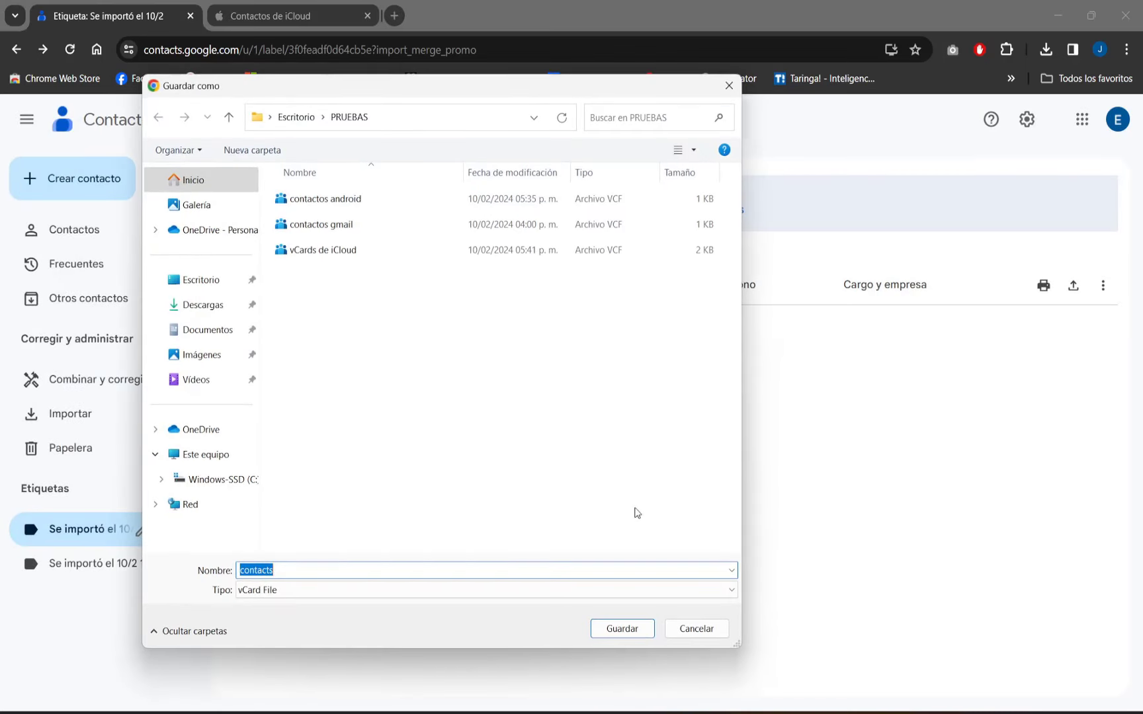
{"action": "left_click", "coordinate": [336, 198]}
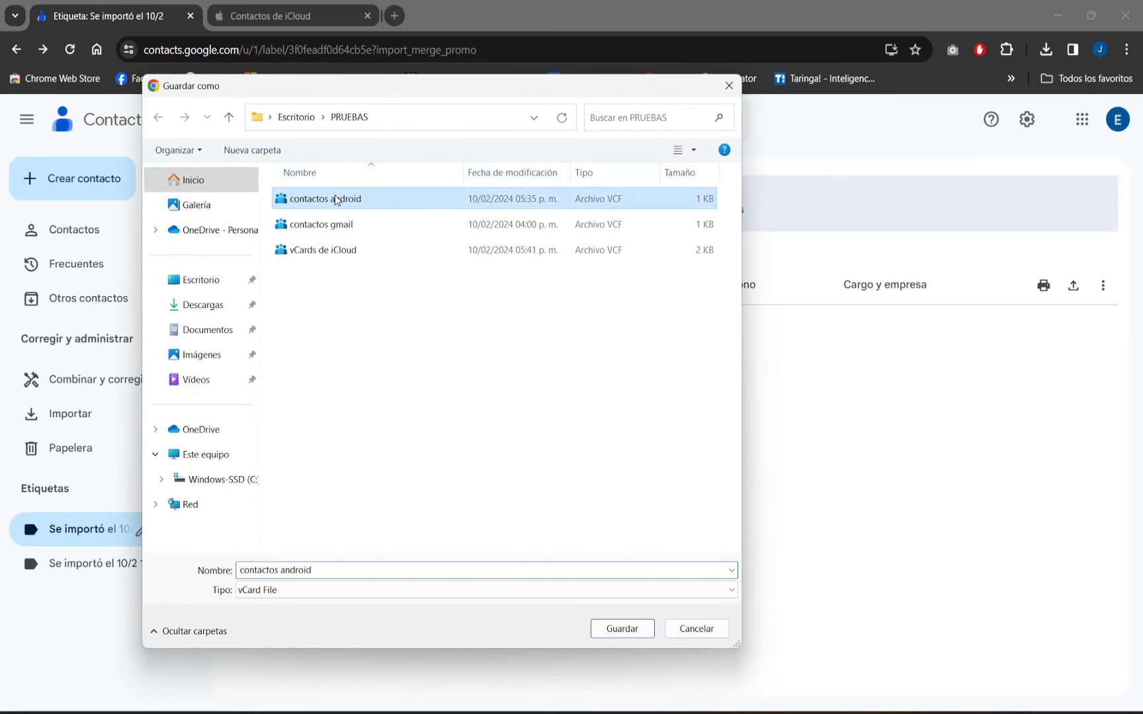
{"action": "left_click", "coordinate": [622, 631]}
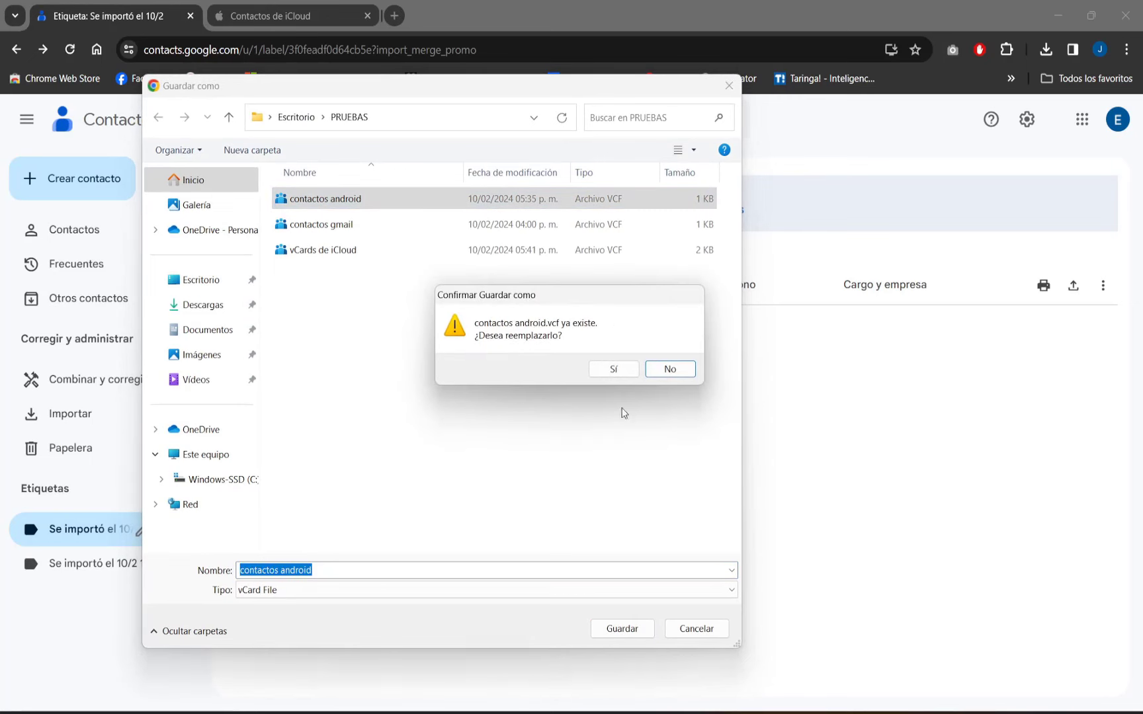
{"action": "left_click", "coordinate": [612, 370]}
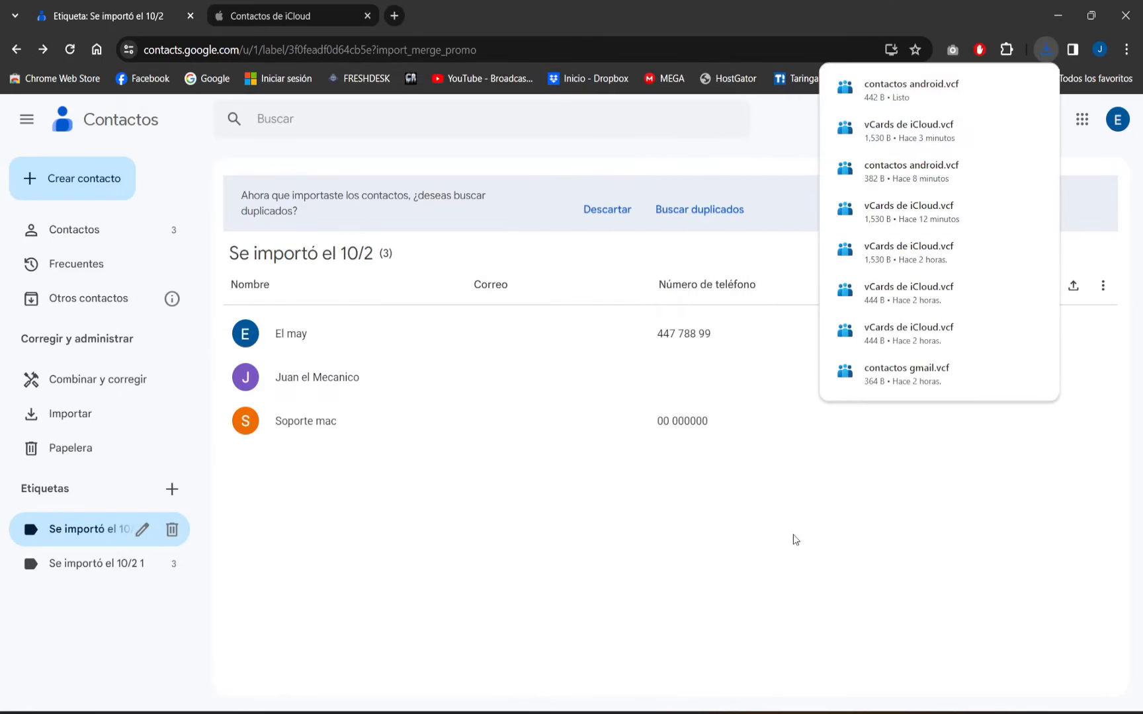
{"action": "left_click", "coordinate": [909, 523]}
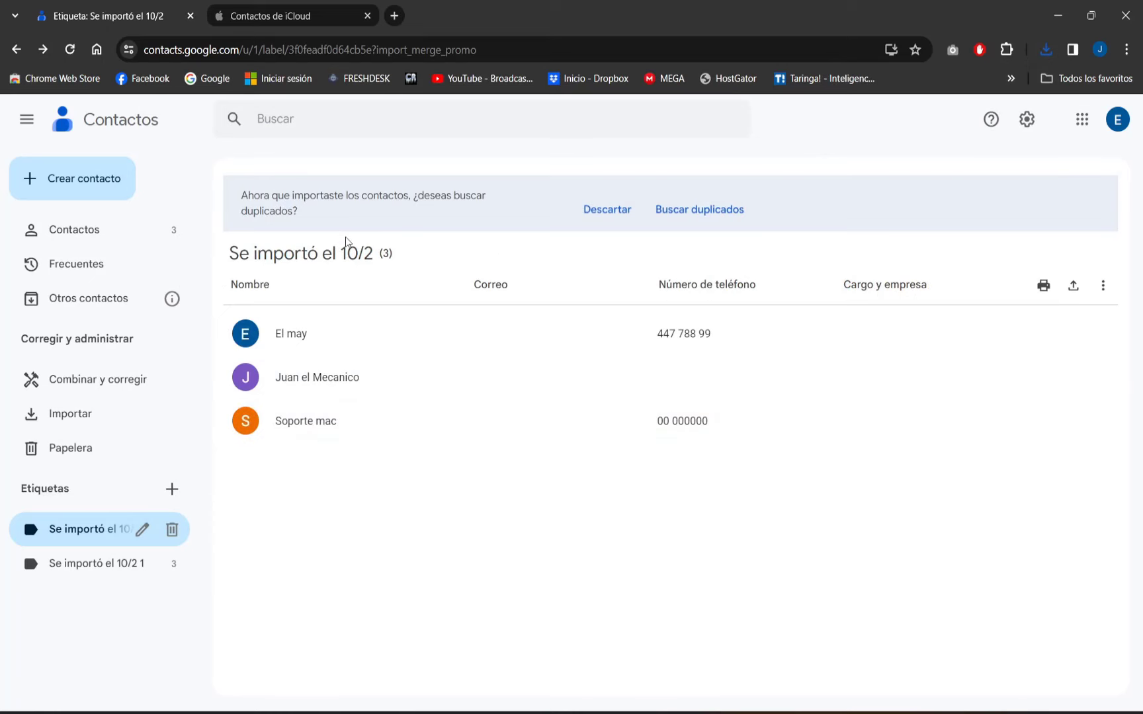
In iCloud, show Todos los contactos and submit 'contactos android.vcf' via Importar contacto…
{"action": "left_click", "coordinate": [286, 15]}
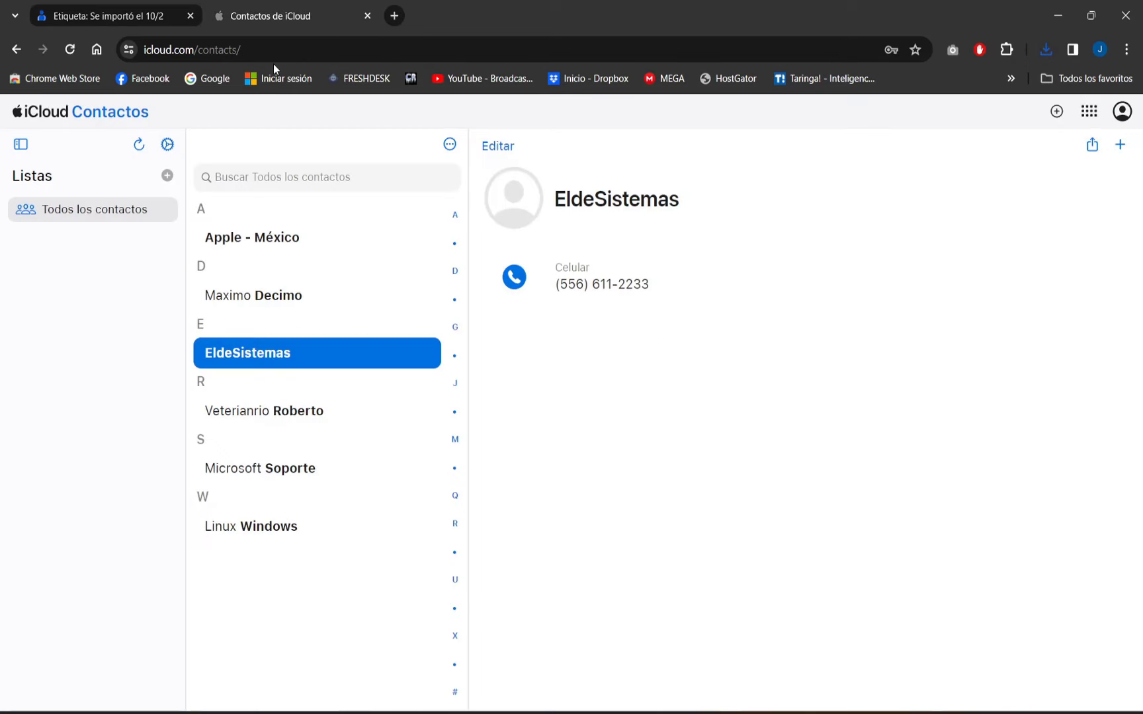
{"action": "left_click", "coordinate": [87, 343]}
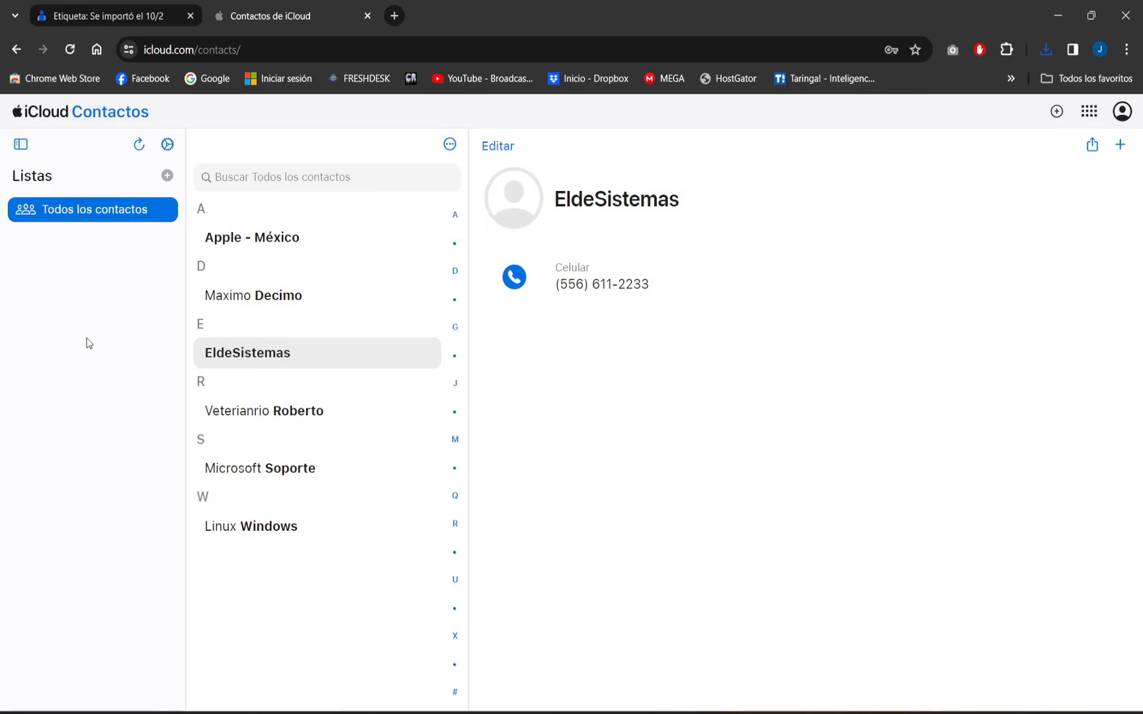
{"action": "left_click", "coordinate": [1120, 147]}
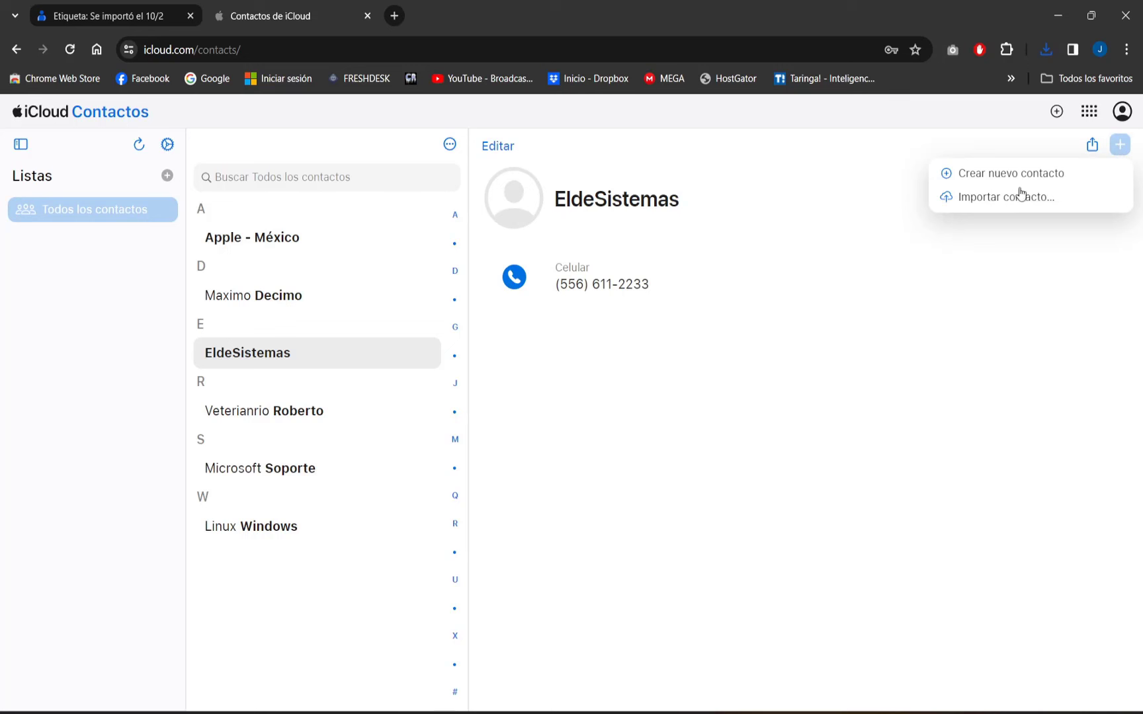
{"action": "left_click", "coordinate": [984, 197]}
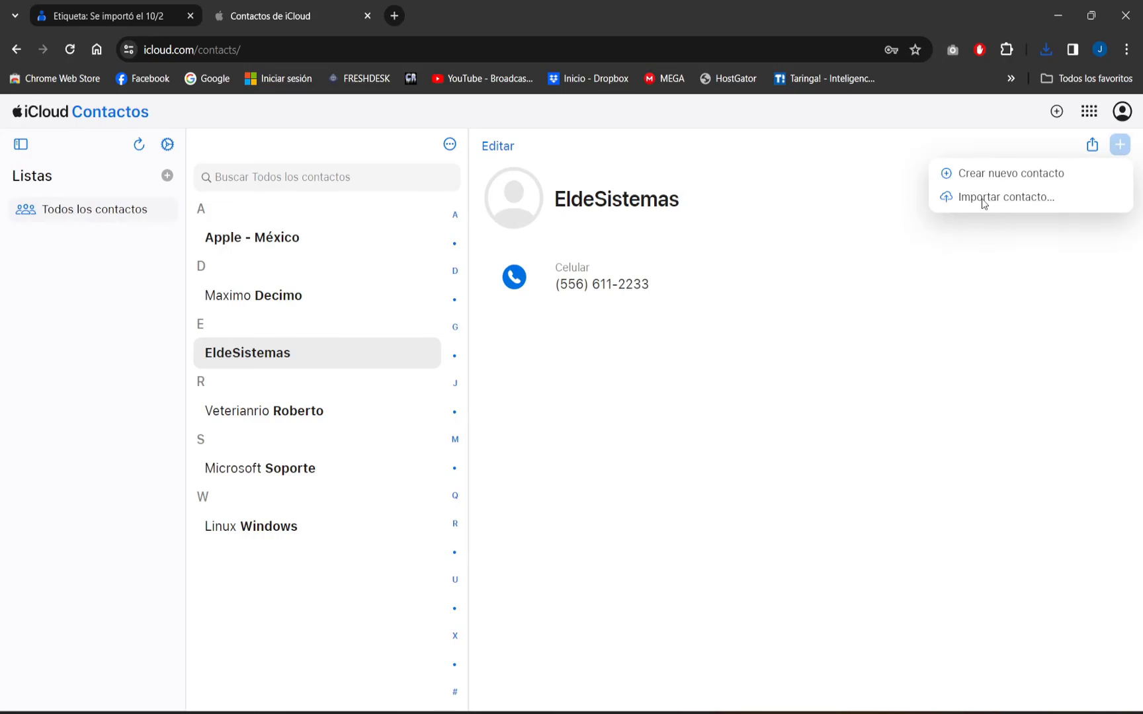
{"action": "left_click", "coordinate": [392, 198]}
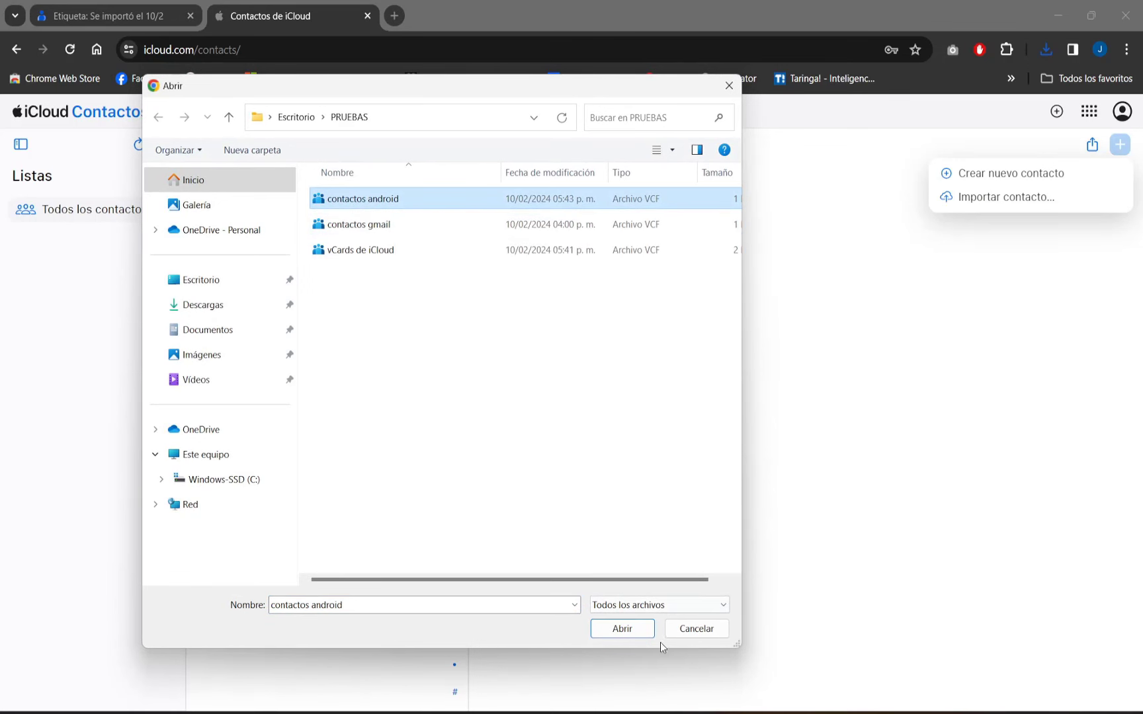
{"action": "left_click", "coordinate": [621, 629]}
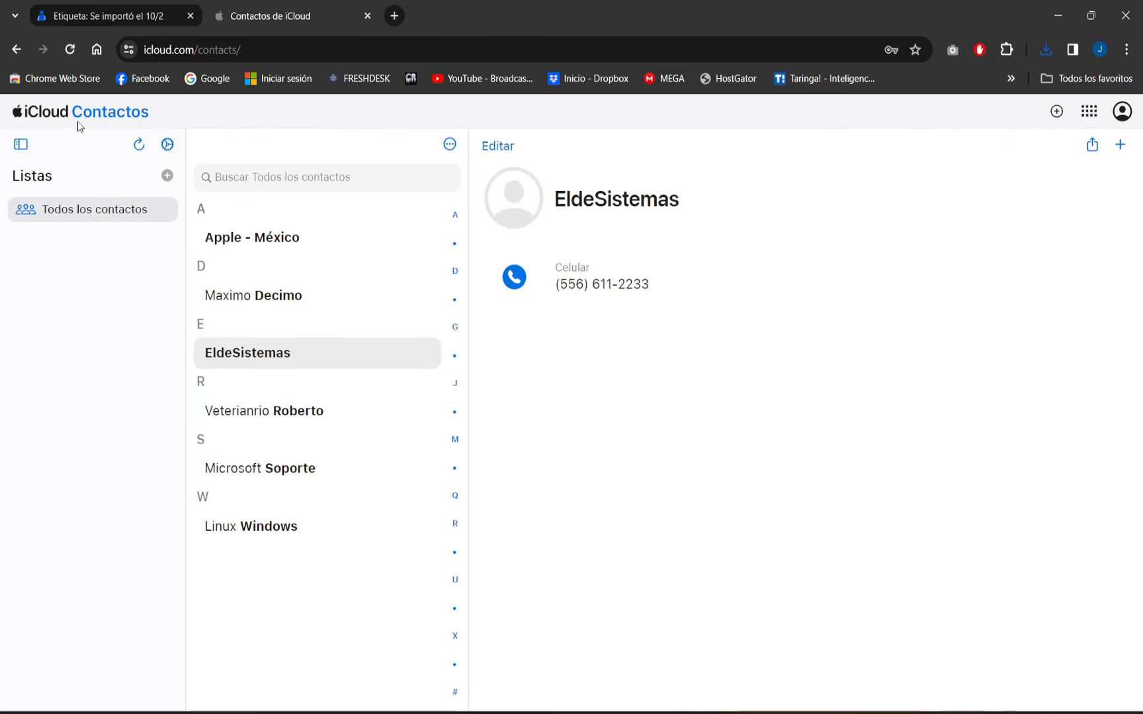
Reload iCloud Contacts and import 'contactos android.vcf' again, adding its three contacts
{"action": "left_click", "coordinate": [69, 53]}
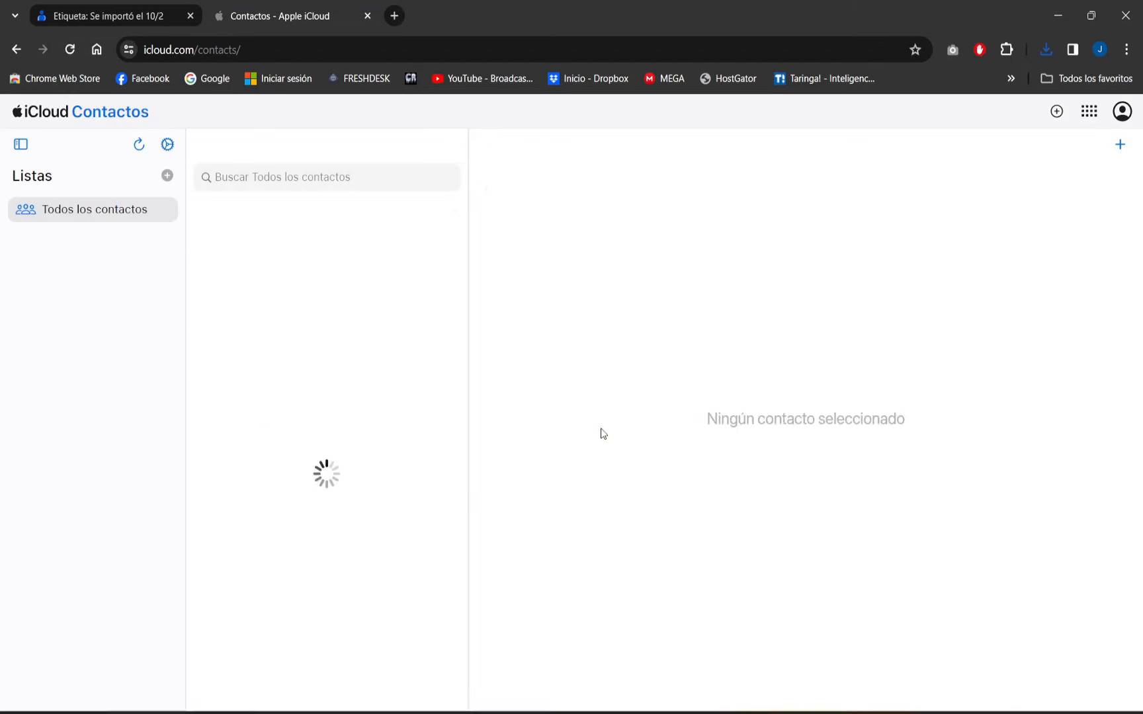
{"action": "left_click", "coordinate": [1125, 150]}
{"action": "left_click", "coordinate": [996, 197]}
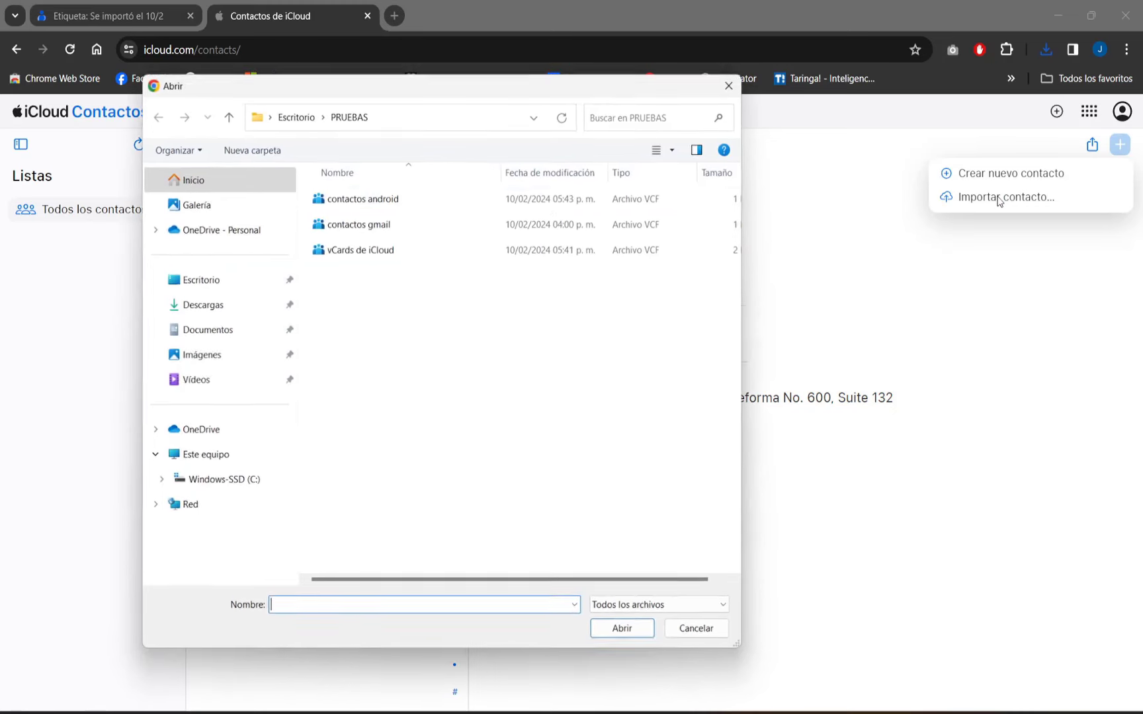
{"action": "left_click", "coordinate": [380, 206]}
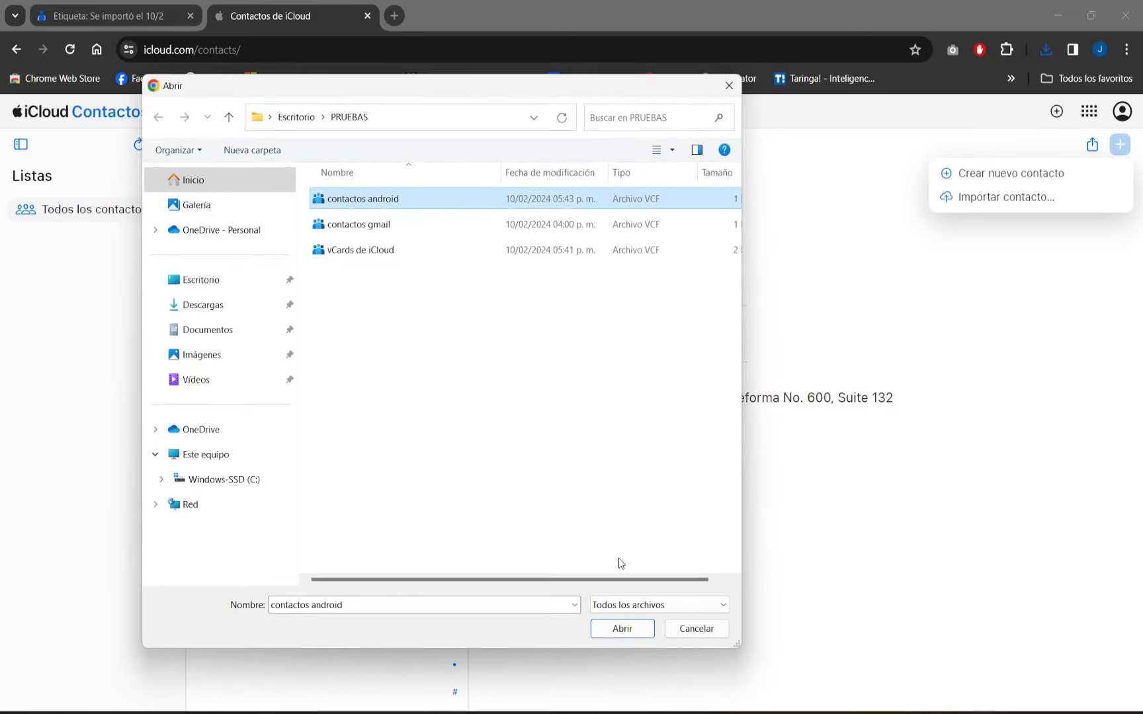
{"action": "left_click", "coordinate": [631, 632]}
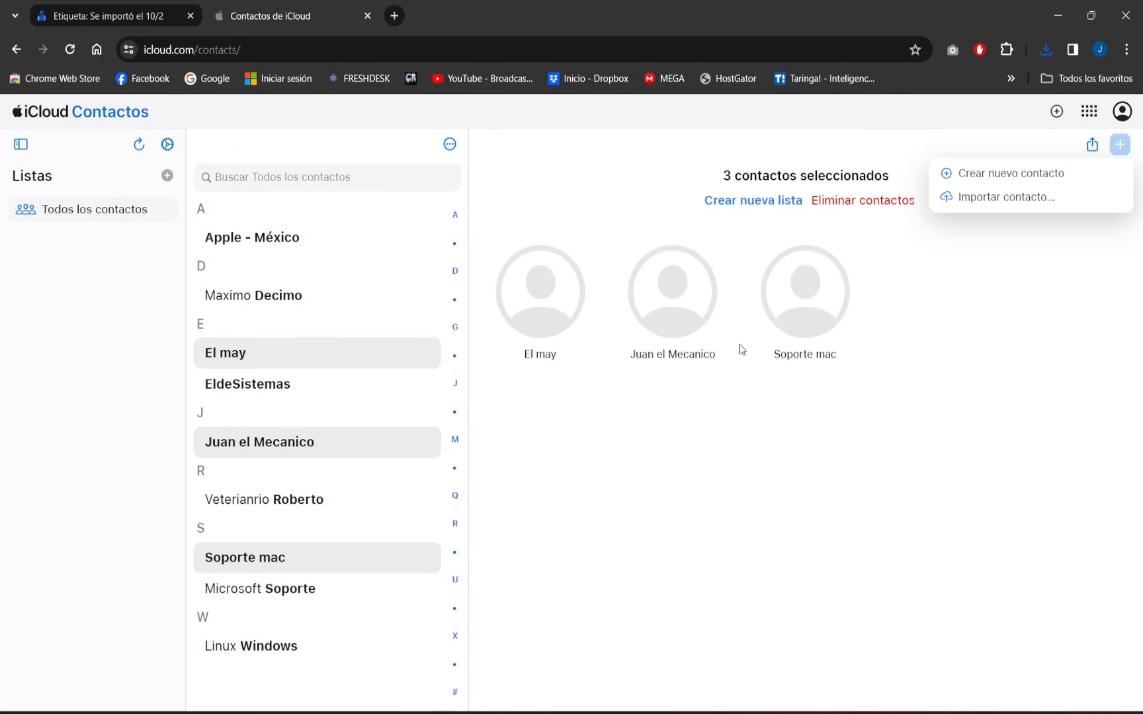
Compare the Google and iCloud tabs and close the add-contact options
{"action": "left_click", "coordinate": [96, 18]}
{"action": "left_click", "coordinate": [299, 12]}
{"action": "left_click", "coordinate": [696, 482]}
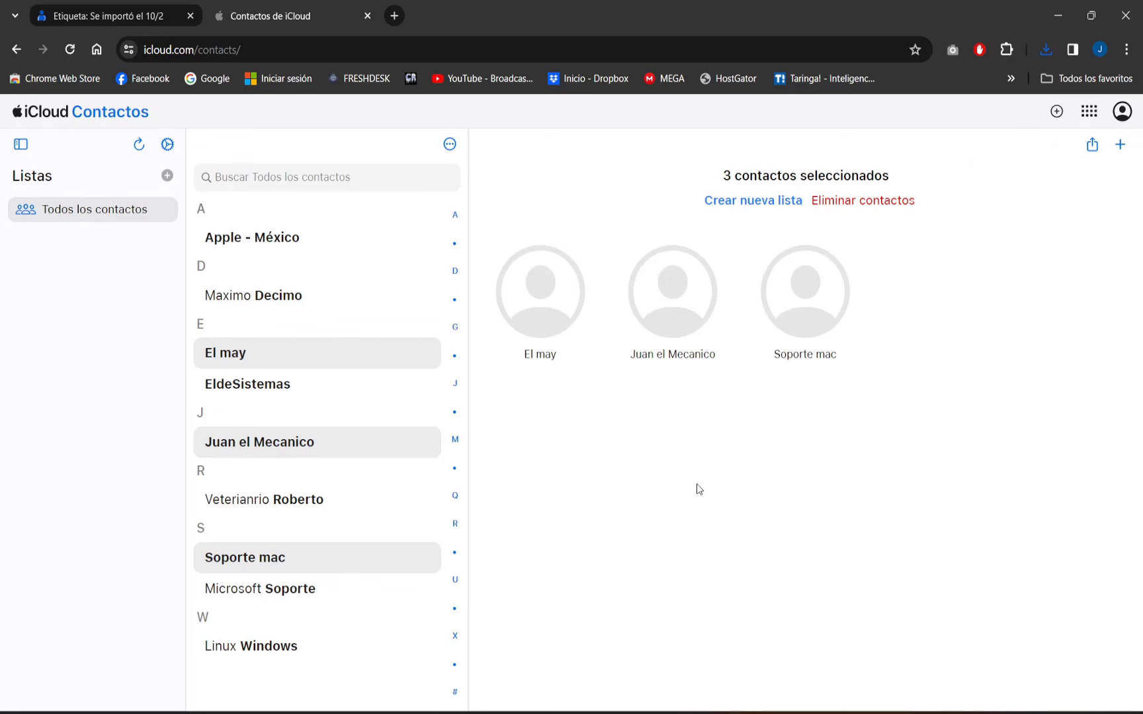
{"action": "left_click", "coordinate": [122, 9]}
{"action": "left_click", "coordinate": [301, 16]}
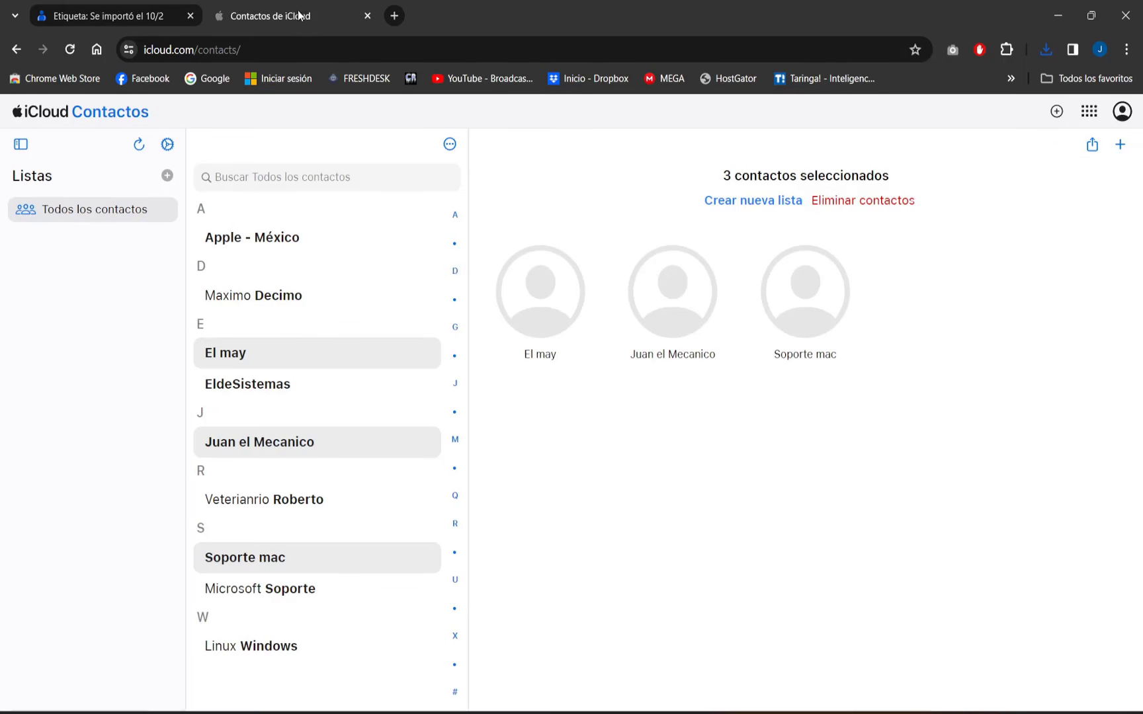